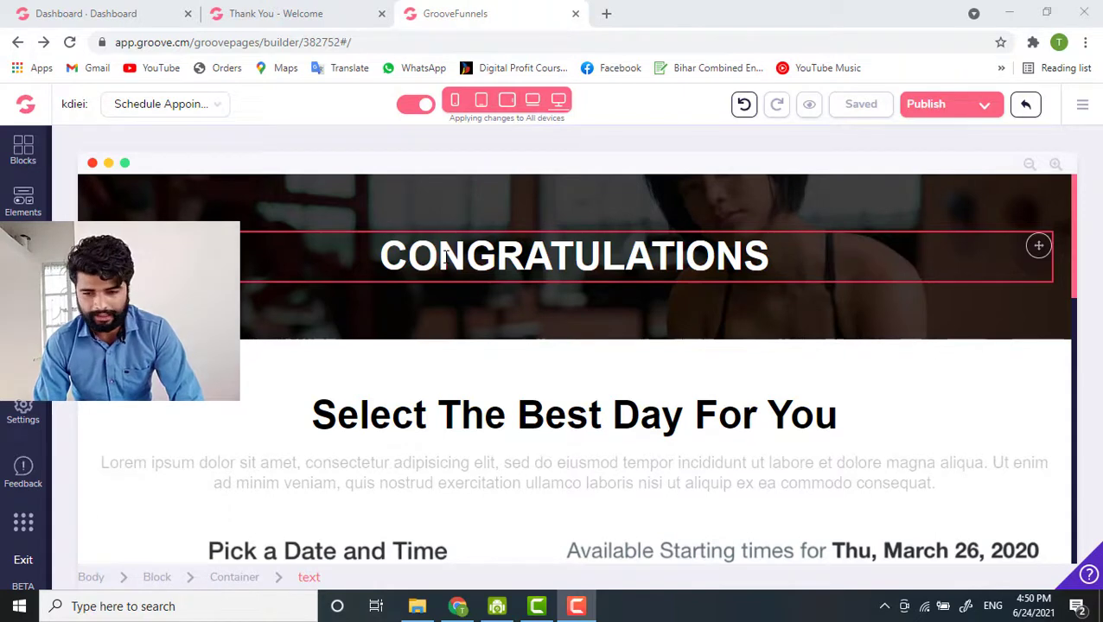
Examine the Schedule Appointment page's blocks, from the CONGRATULATIONS header through the booking calendar to the footer.
left_click(431, 336)
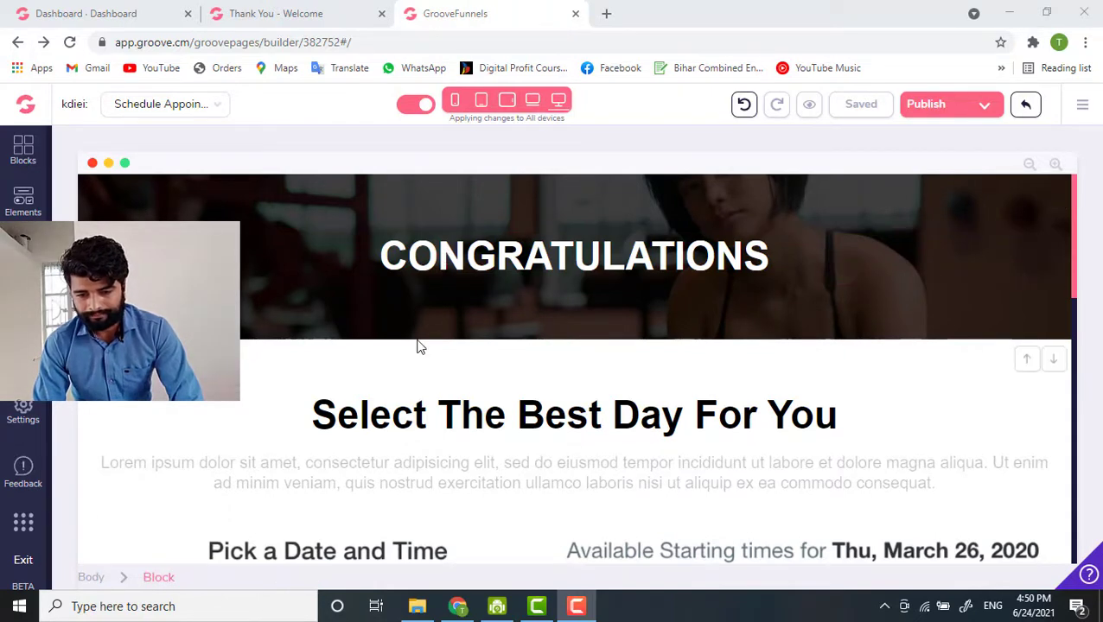
left_click(374, 511)
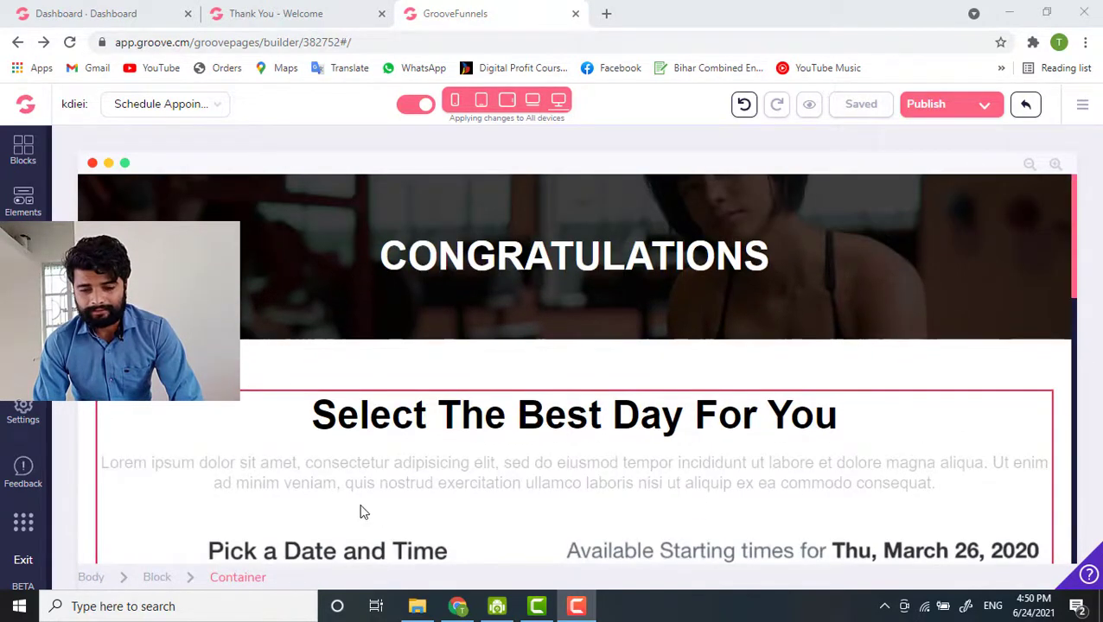
left_click(270, 433)
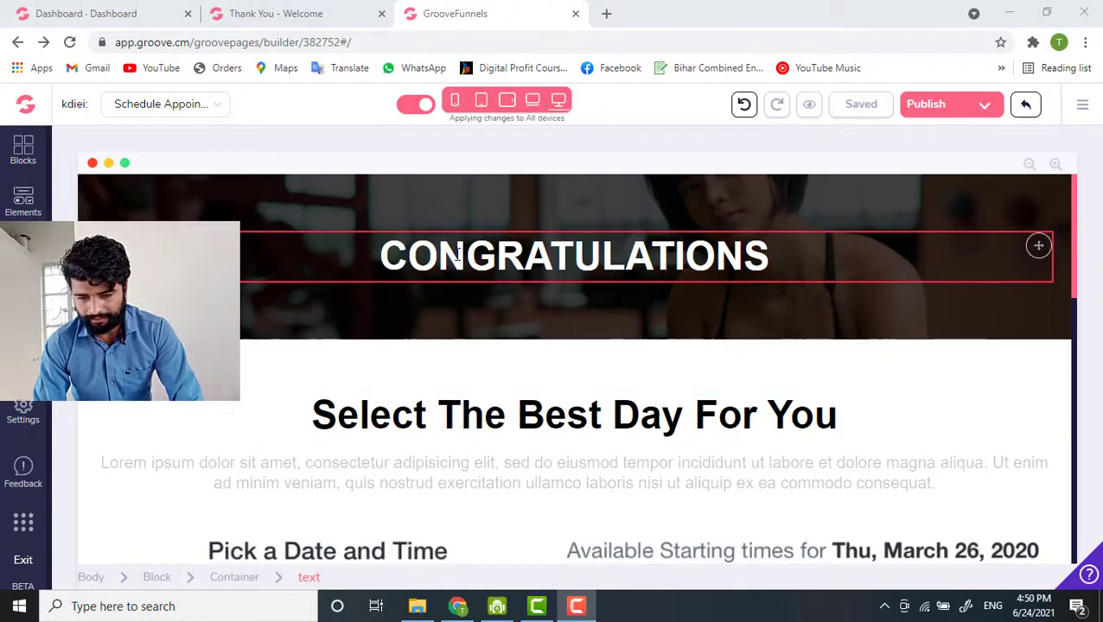
left_click(408, 221)
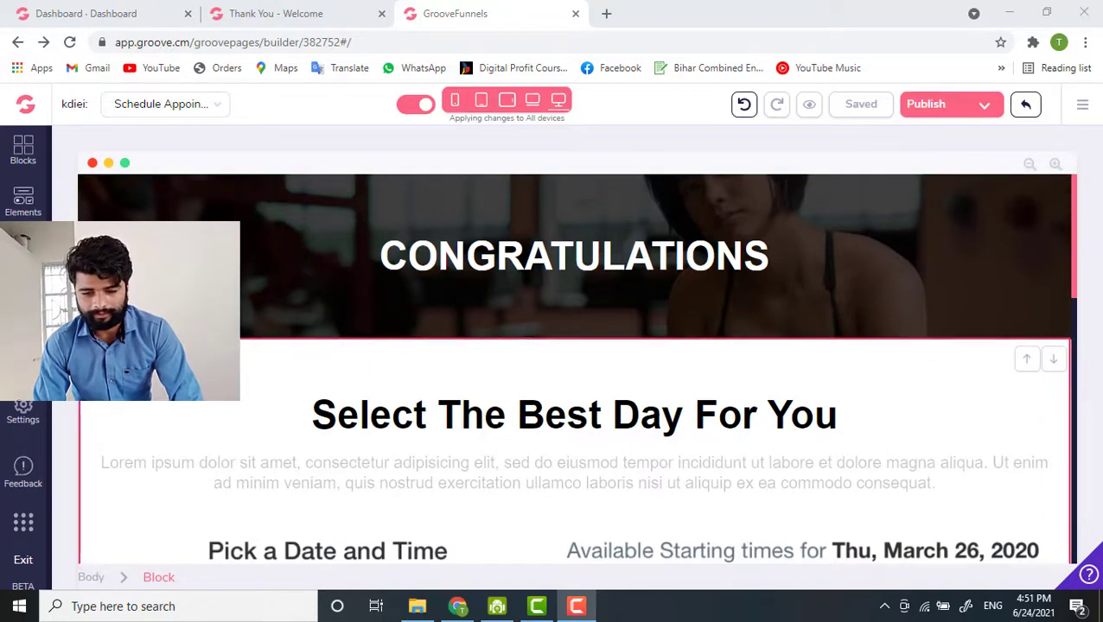
scroll(178, 400, "down", 5)
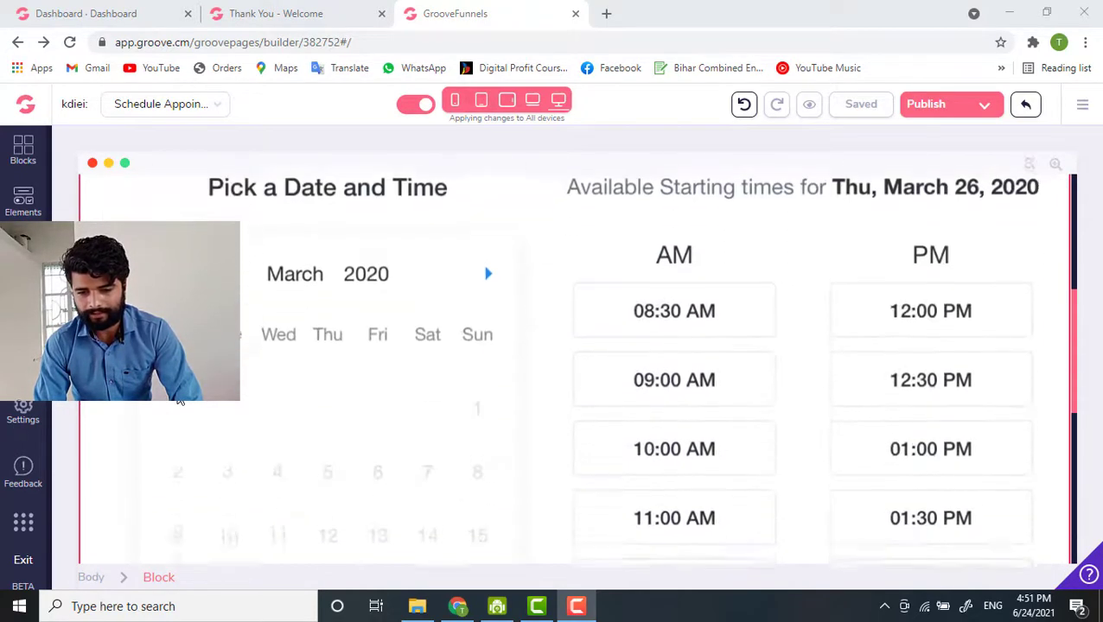
scroll(179, 400, "up", 5)
scroll(179, 400, "down", 2)
left_click(467, 209)
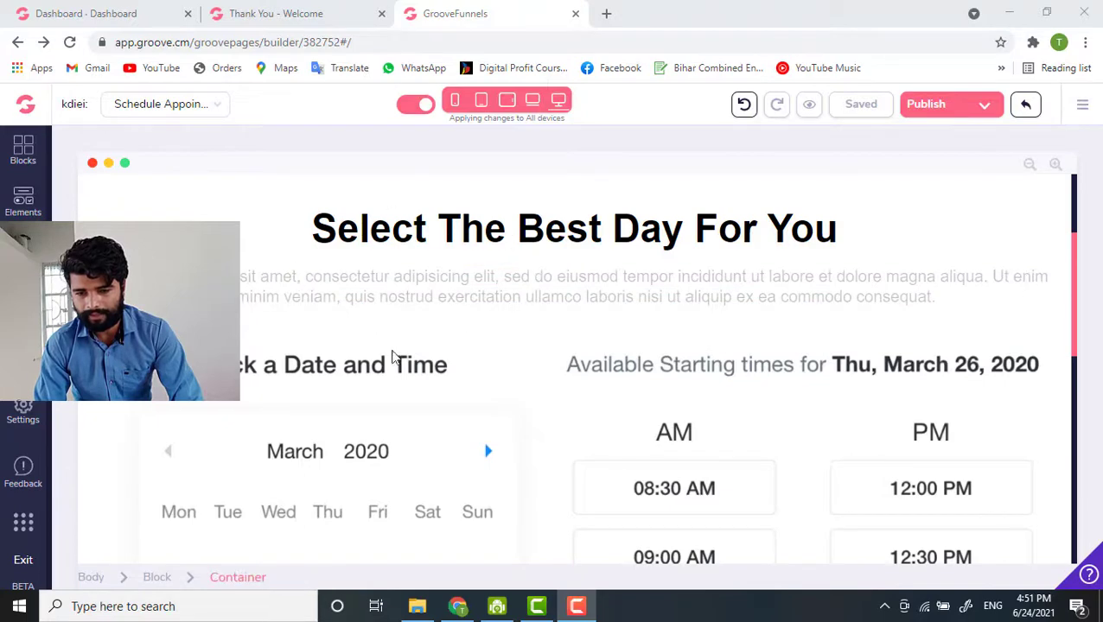
scroll(279, 404, "down", 7)
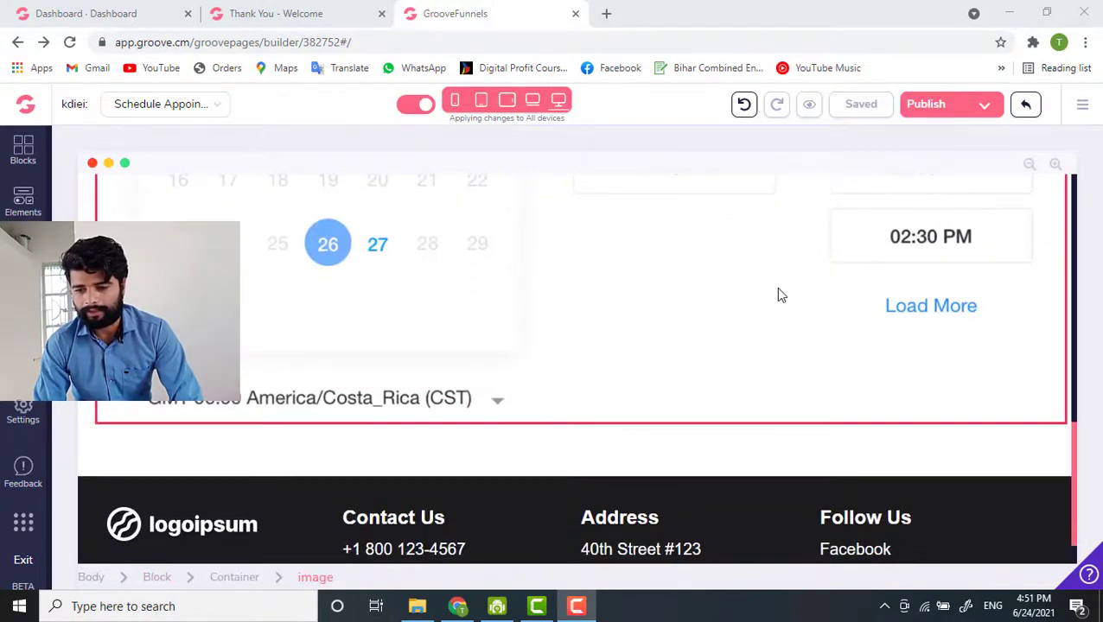
scroll(544, 292, "up", 8)
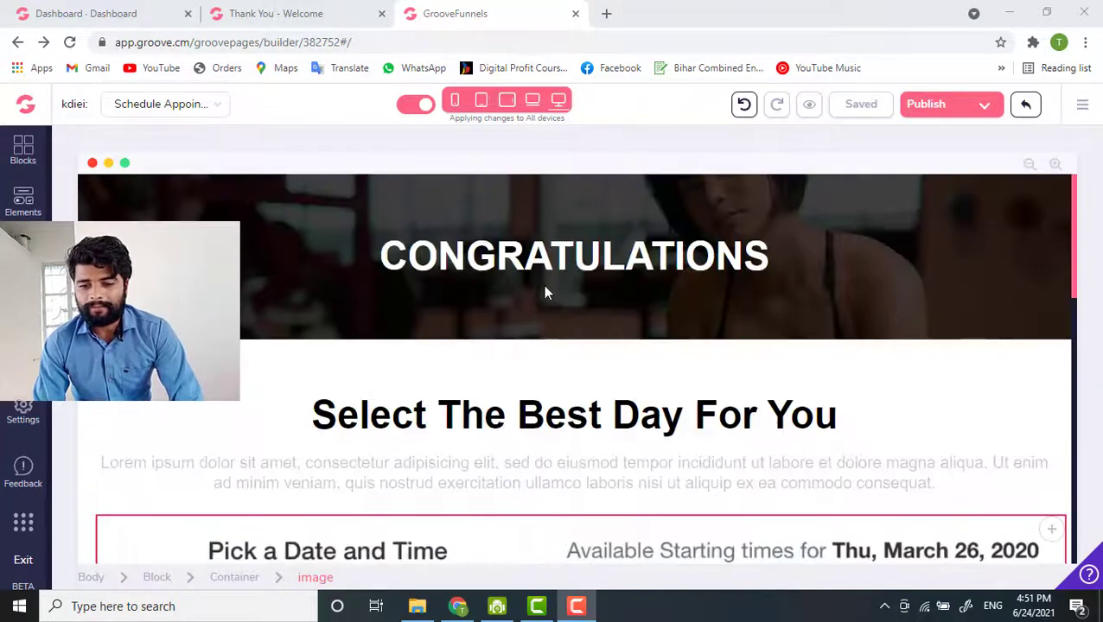
scroll(543, 293, "down", 1)
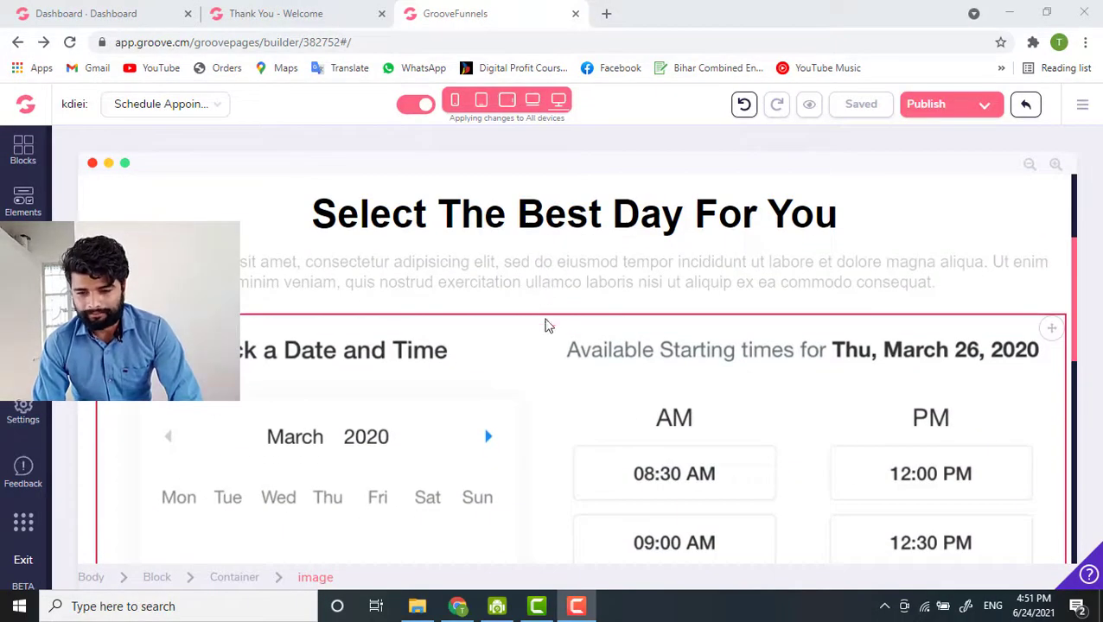
scroll(546, 322, "up", 2)
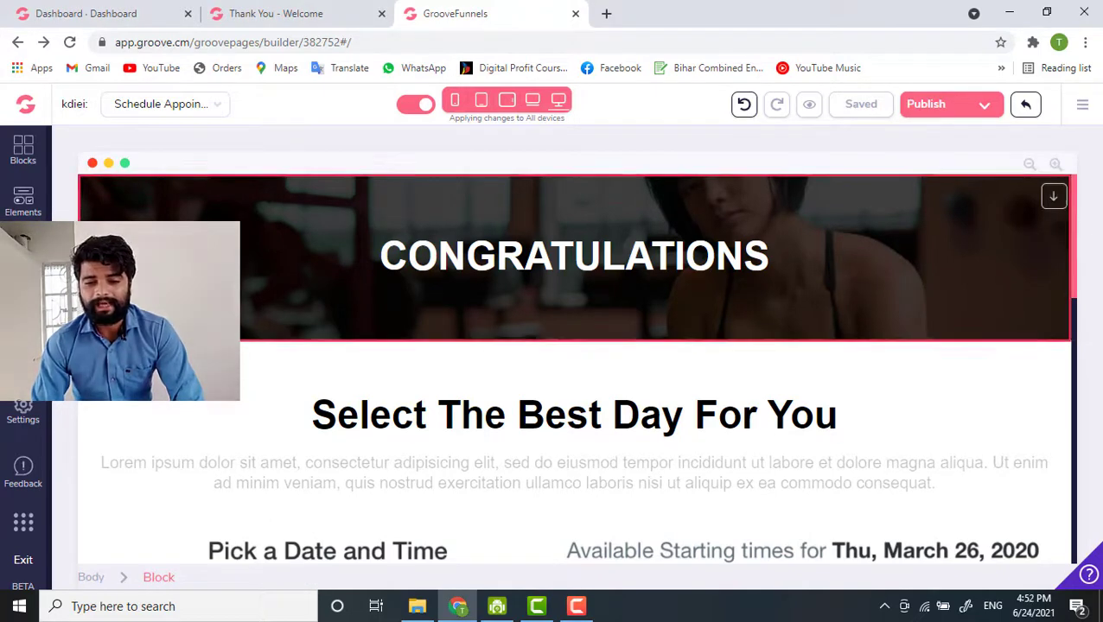
Select the CONGRATULATIONS header block and examine its style categories, including the Global Style choices.
left_click(227, 250)
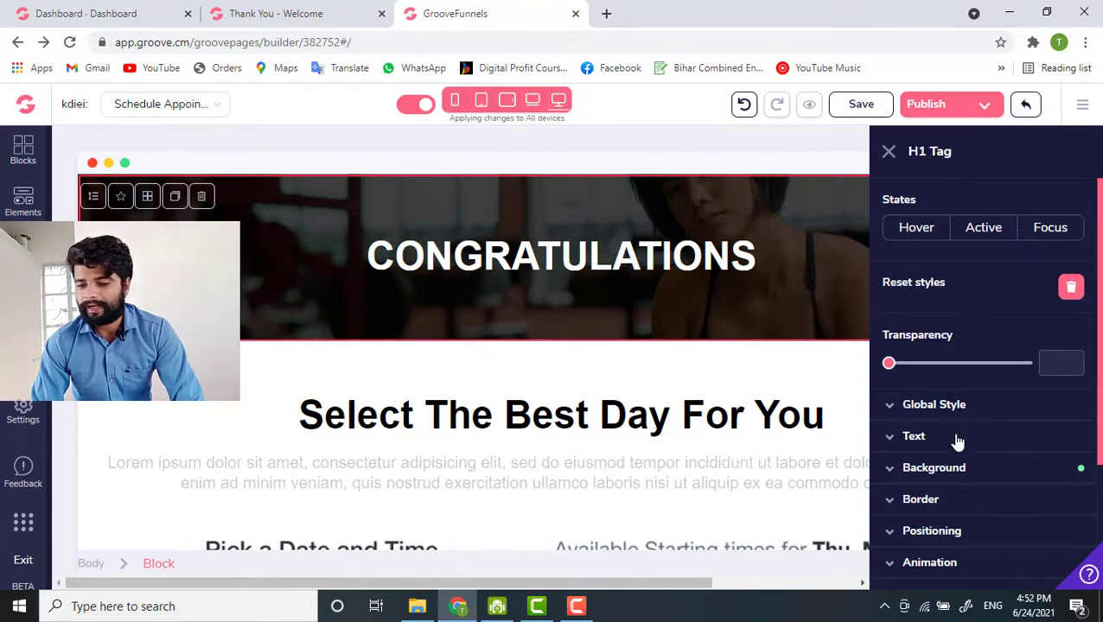
scroll(955, 437, "down", 1)
scroll(953, 427, "down", 1)
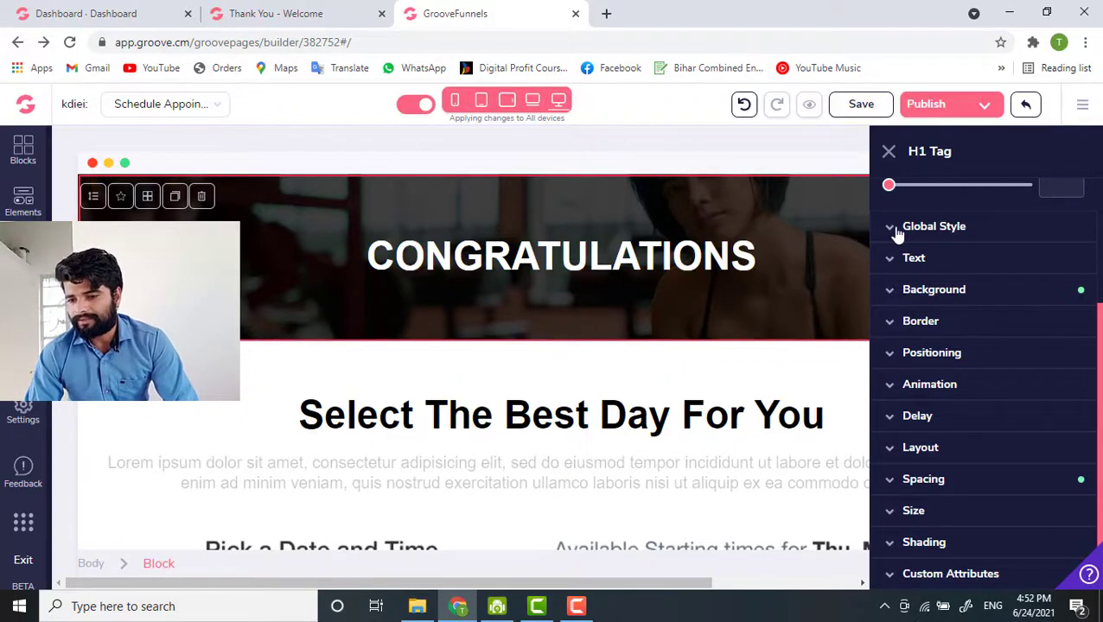
left_click(948, 230)
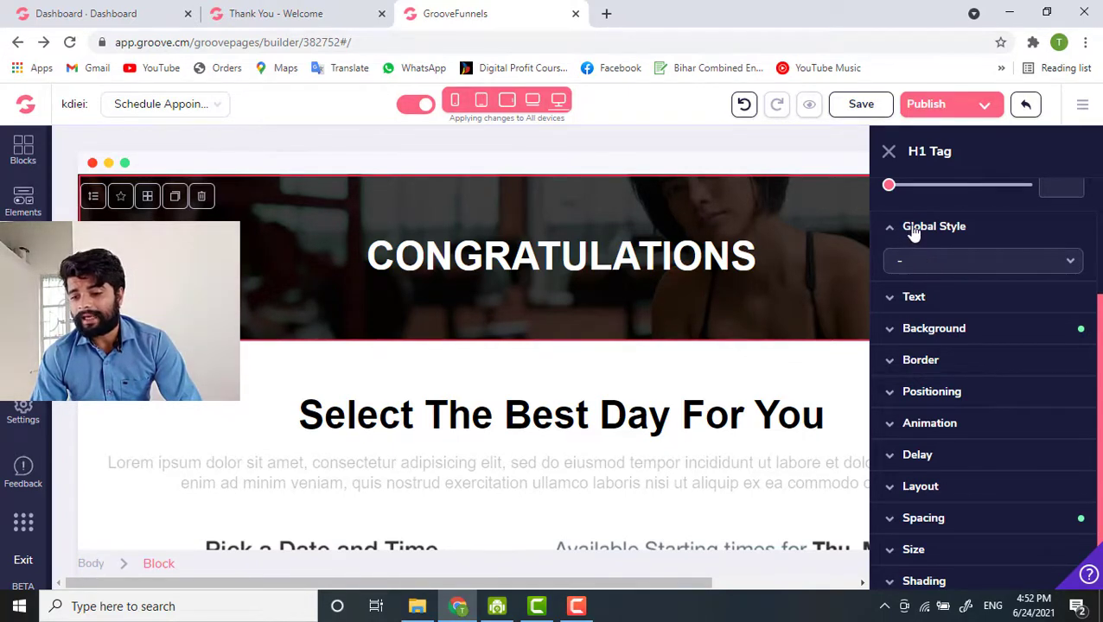
left_click(957, 263)
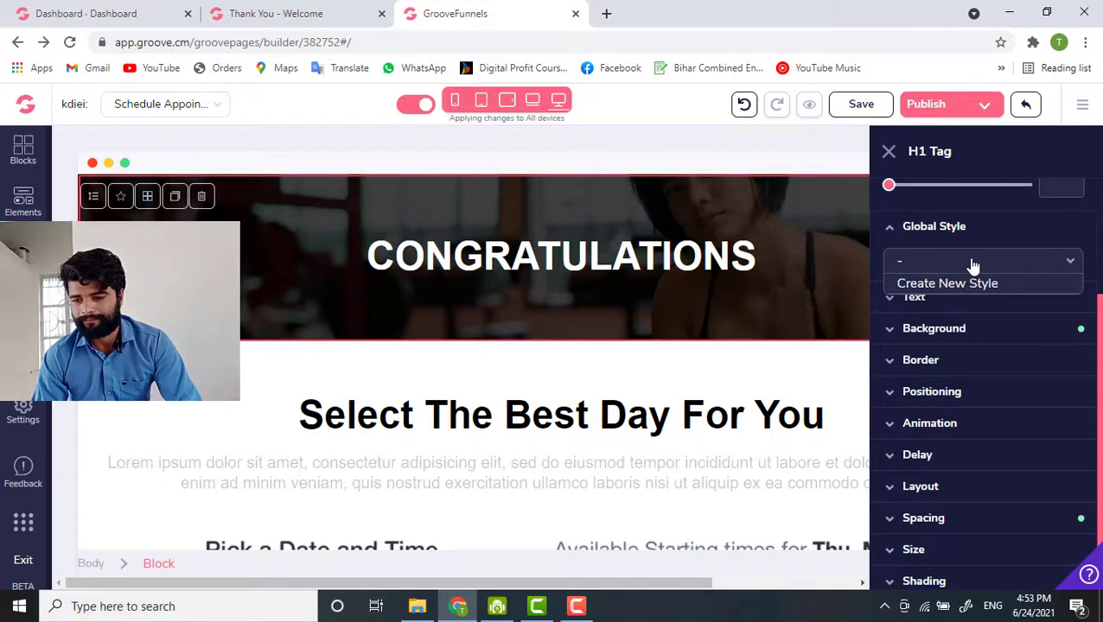
left_click(969, 263)
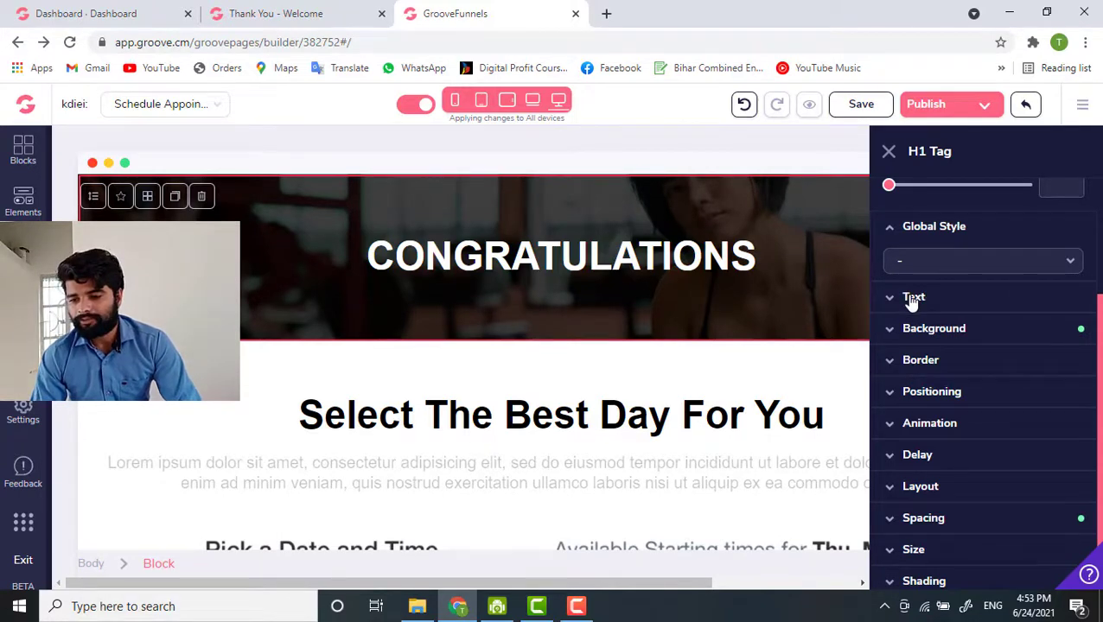
Expand the header block's Text settings and examine the font, size, weight, alignment, letter spacing and line height options.
left_click(910, 298)
scroll(913, 341, "down", 1)
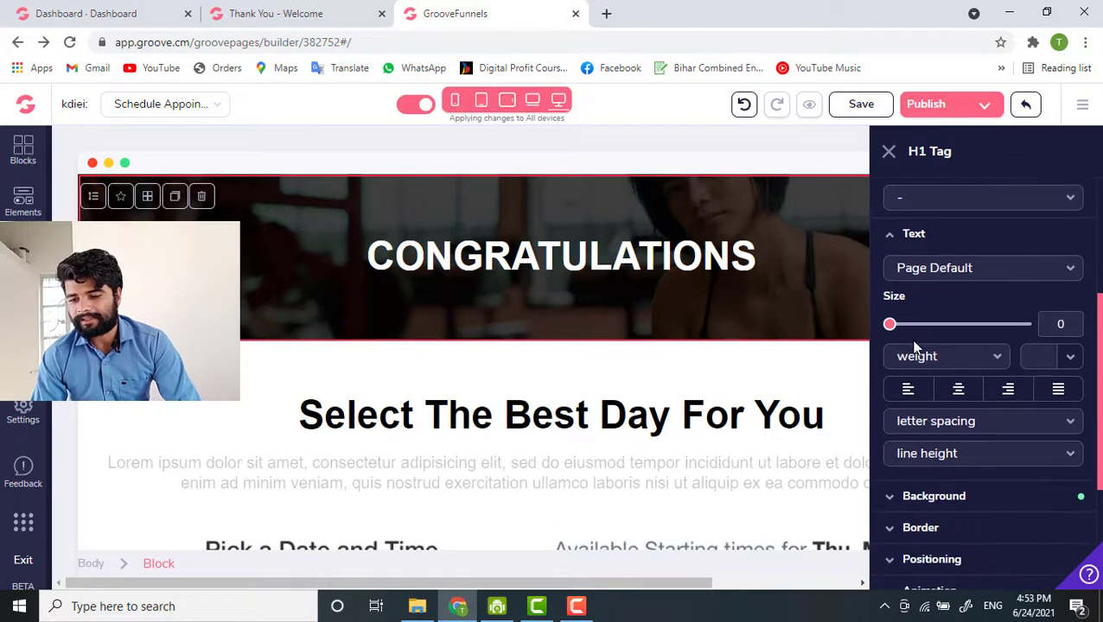
scroll(911, 339, "down", 1)
scroll(910, 340, "up", 1)
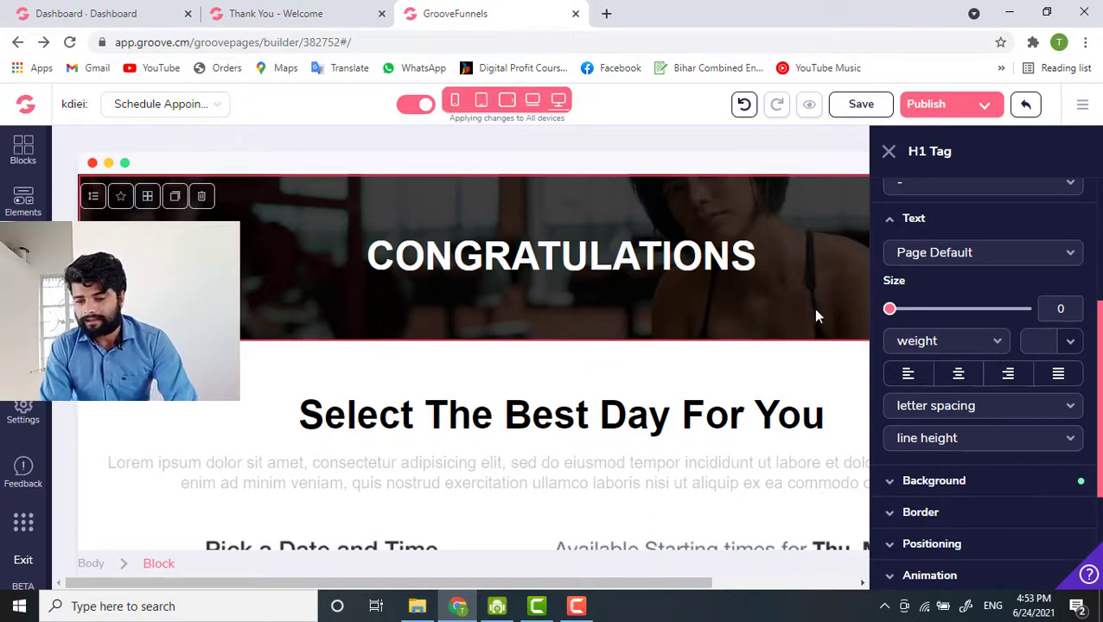
scroll(947, 354, "down", 2)
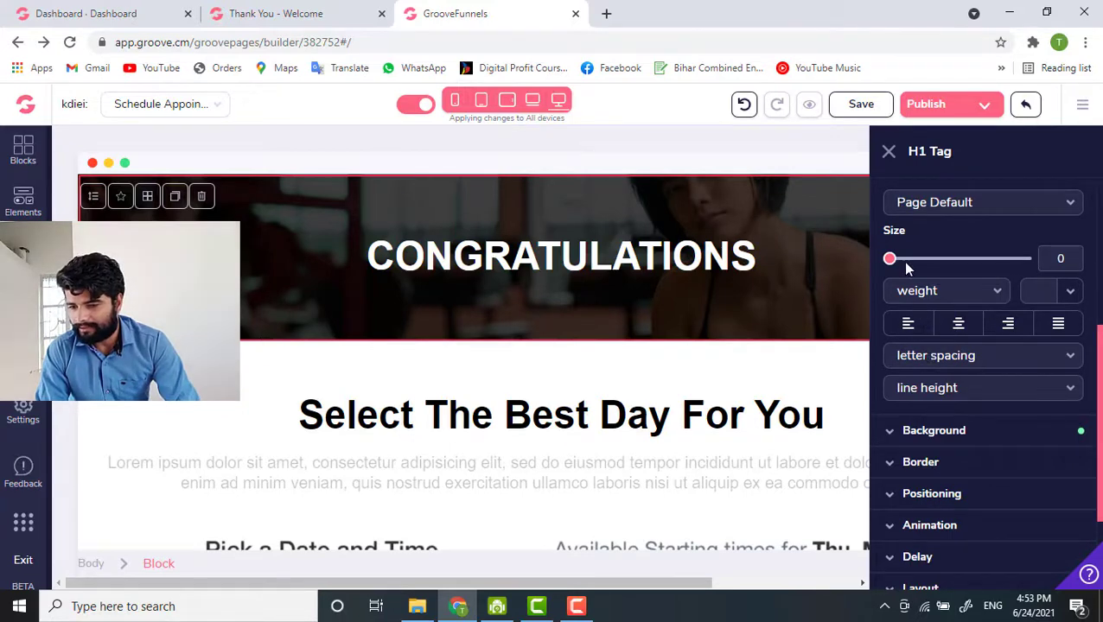
scroll(950, 259, "up", 2)
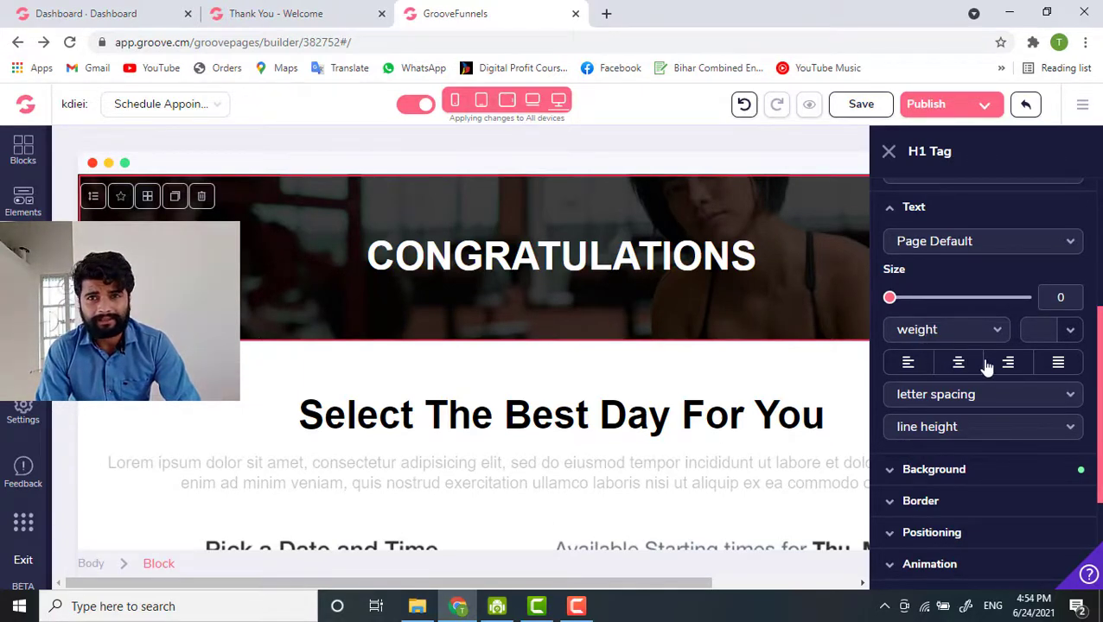
scroll(961, 429, "down", 1)
scroll(961, 430, "down", 1)
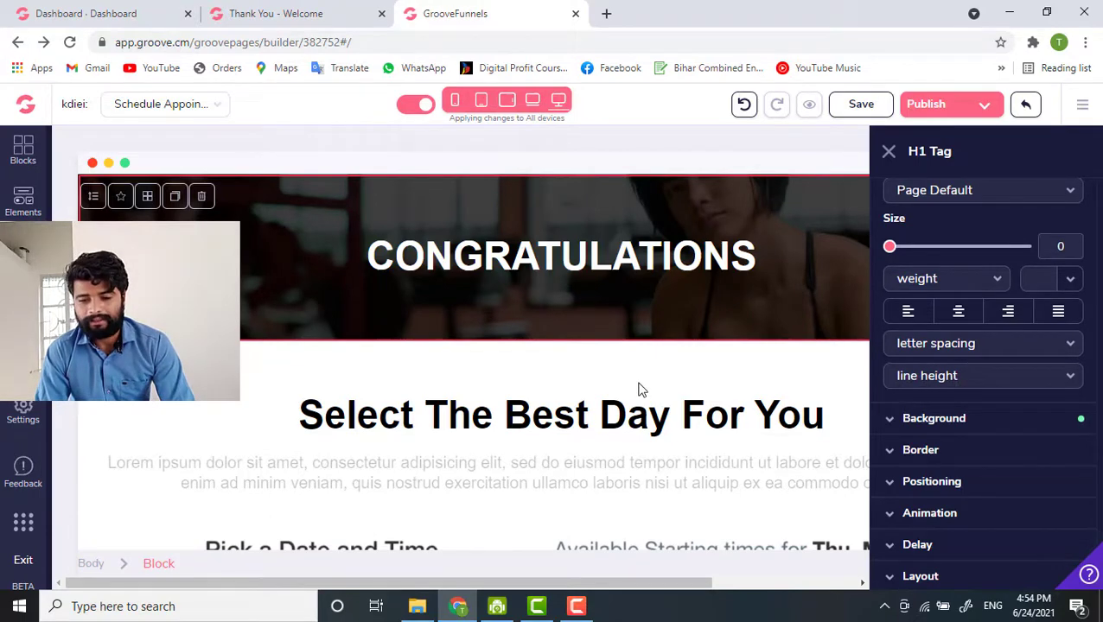
scroll(490, 482, "down", 2)
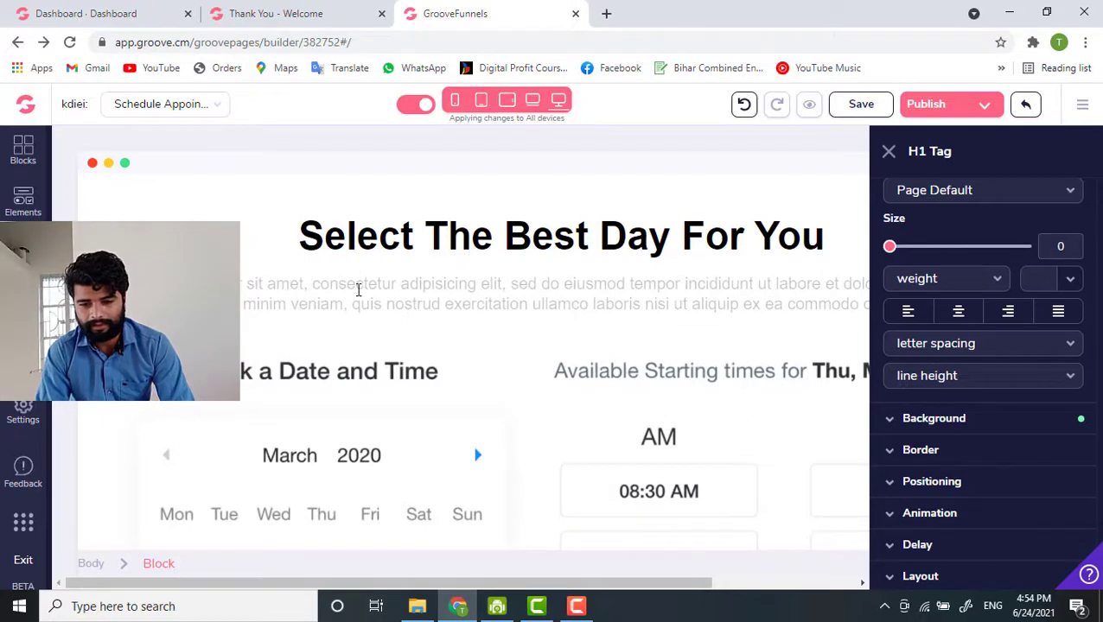
scroll(467, 540, "down", 1)
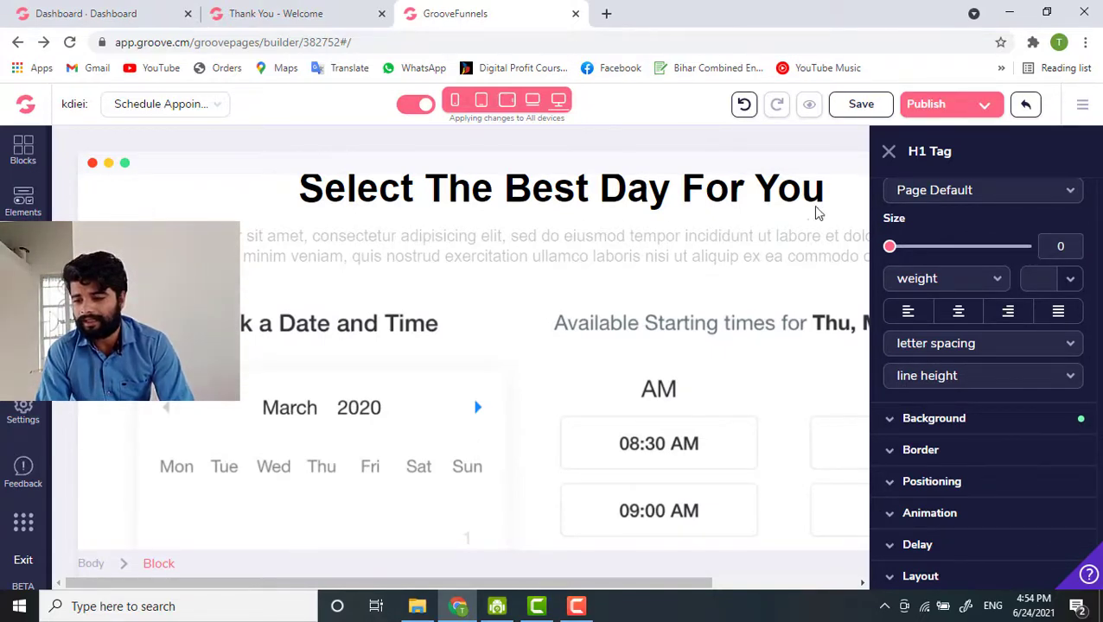
scroll(959, 432, "up", 1)
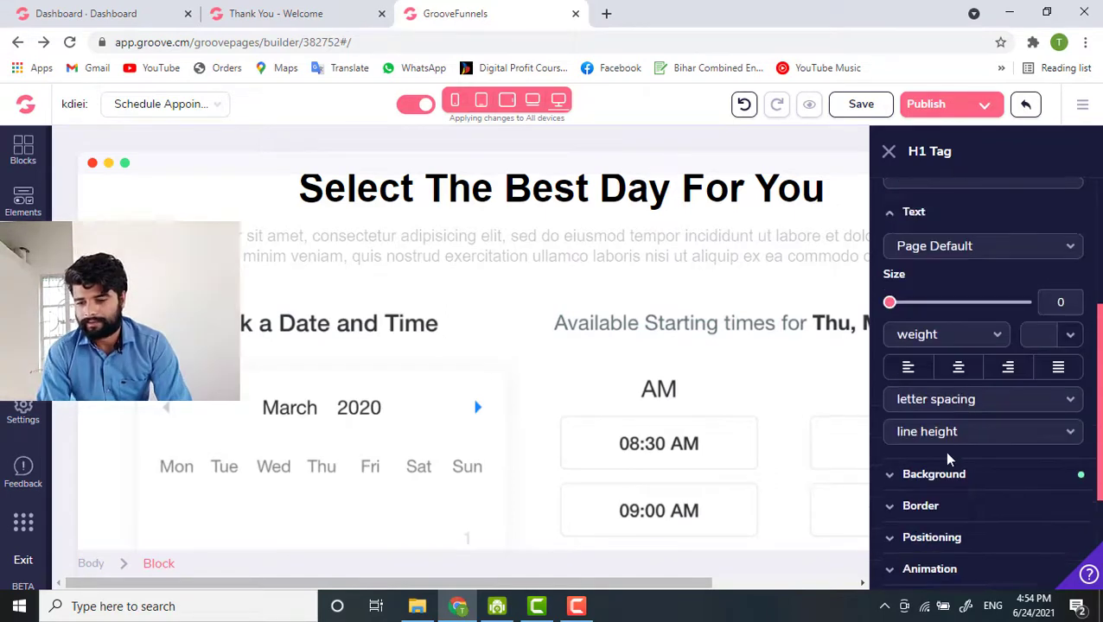
scroll(950, 448, "down", 2)
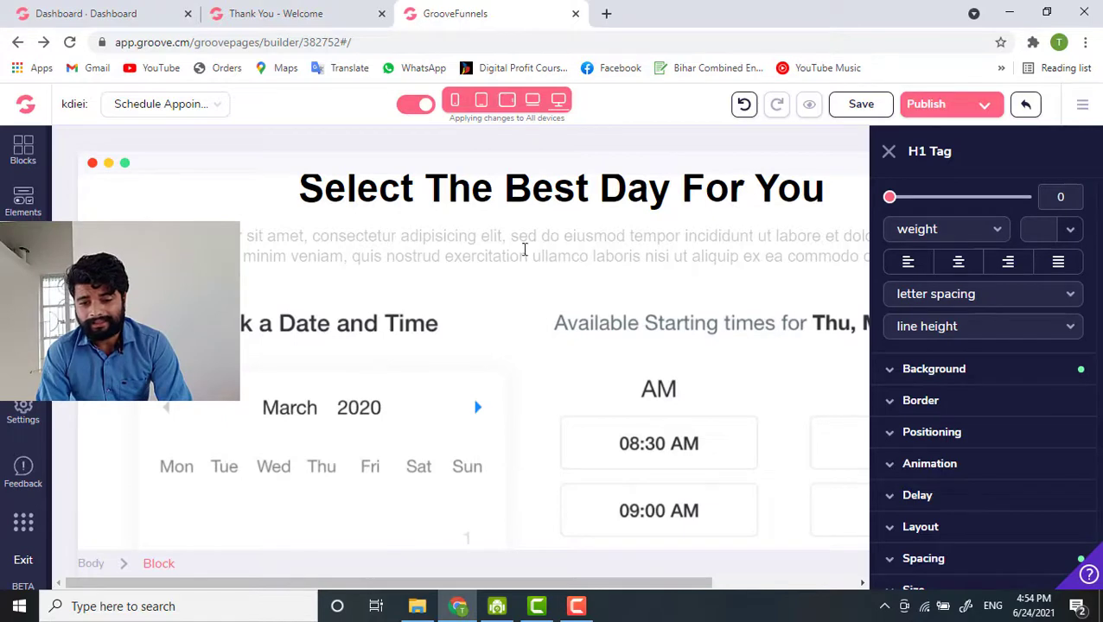
scroll(430, 238, "up", 3)
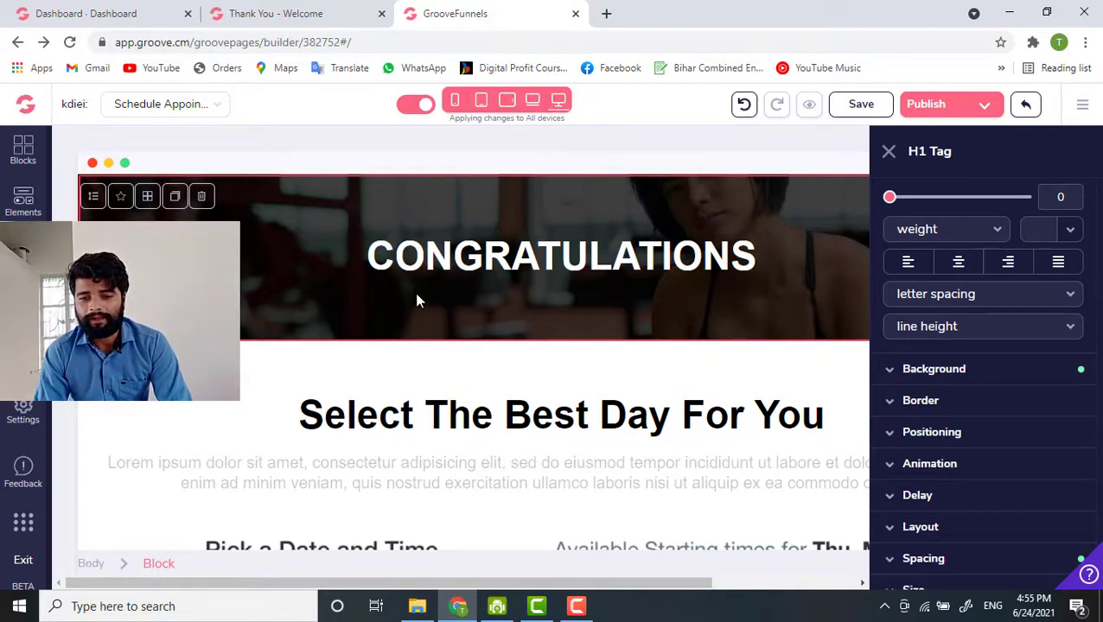
Select the CONGRATULATIONS heading text to review its style settings, and select its parent container.
left_click(434, 252)
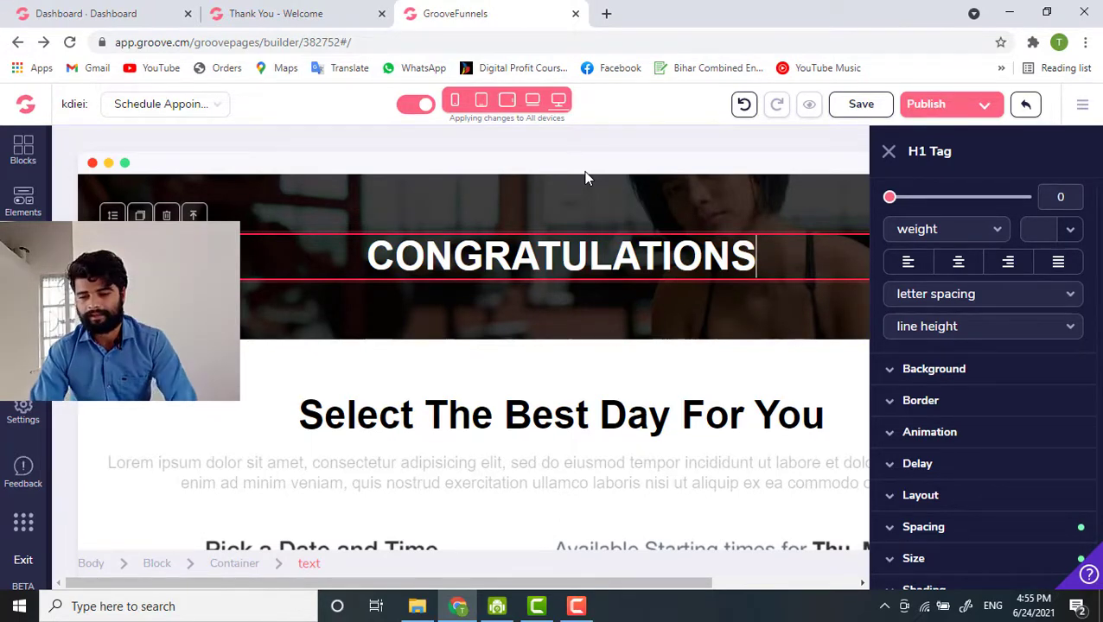
scroll(977, 309, "up", 1)
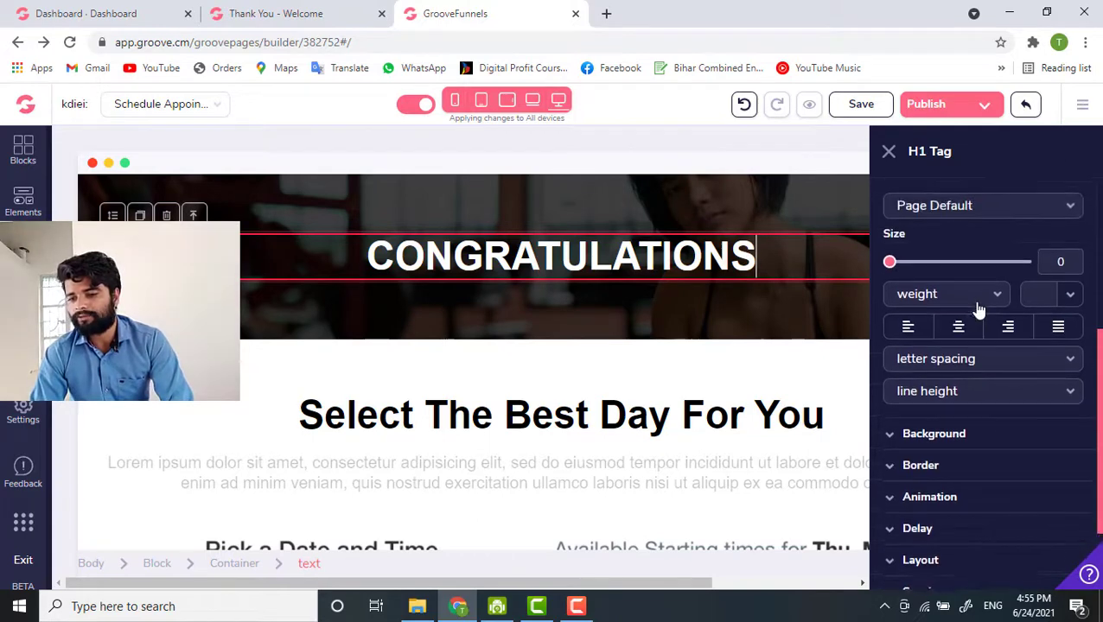
scroll(978, 309, "down", 2)
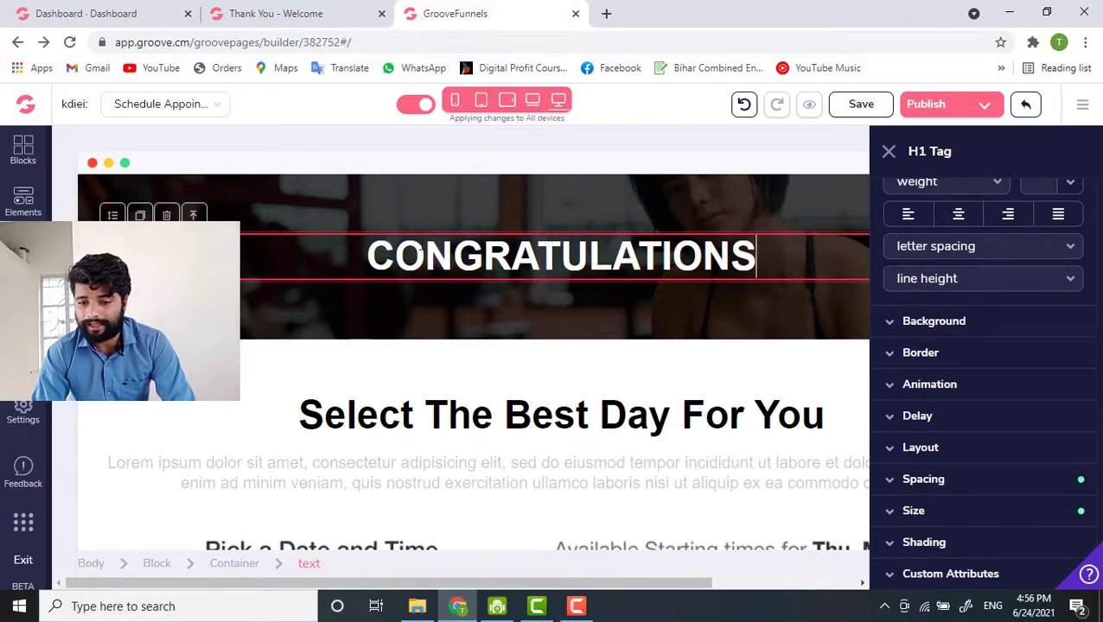
left_click(237, 565)
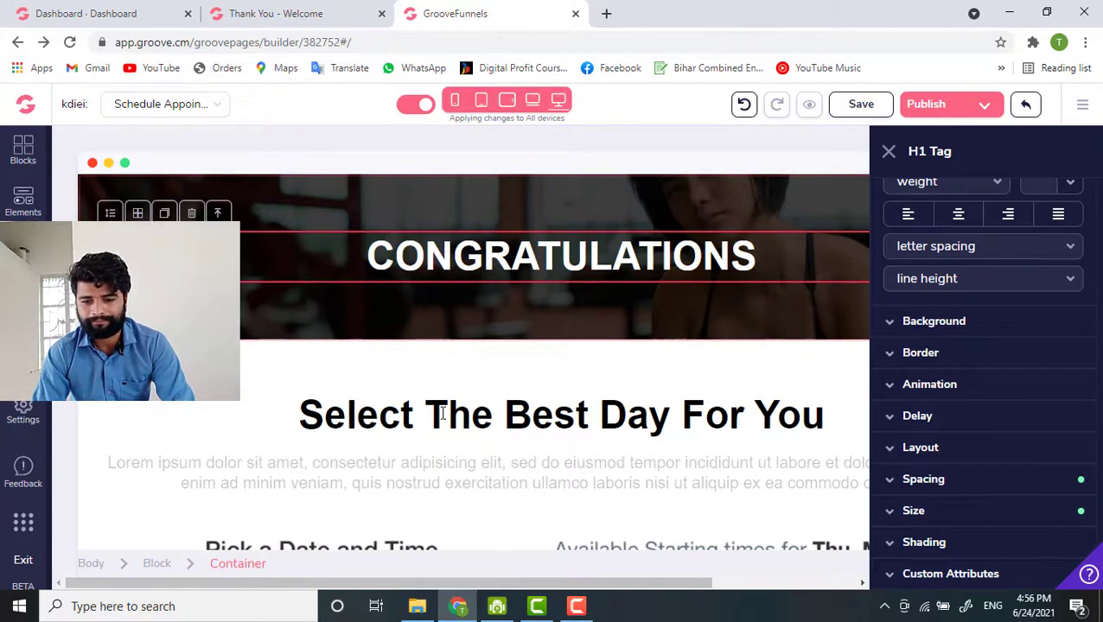
Select the container around the "Select The Best Day For You" heading and examine its extent from the calendar down to the footer.
scroll(442, 416, "down", 2)
scroll(443, 416, "down", 3)
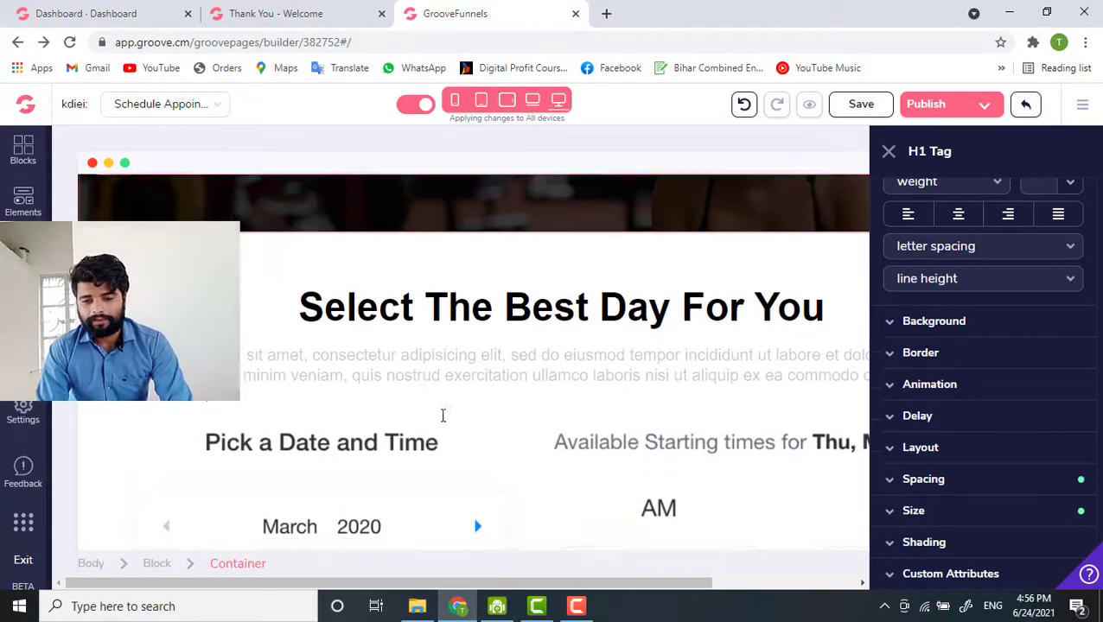
scroll(327, 406, "up", 1)
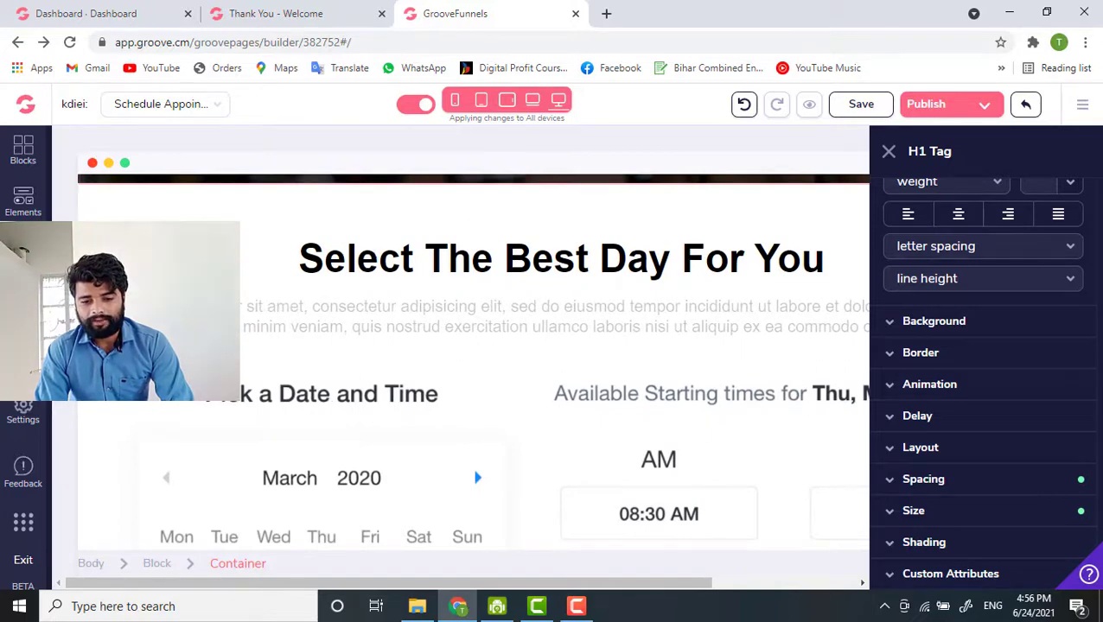
left_click(279, 283)
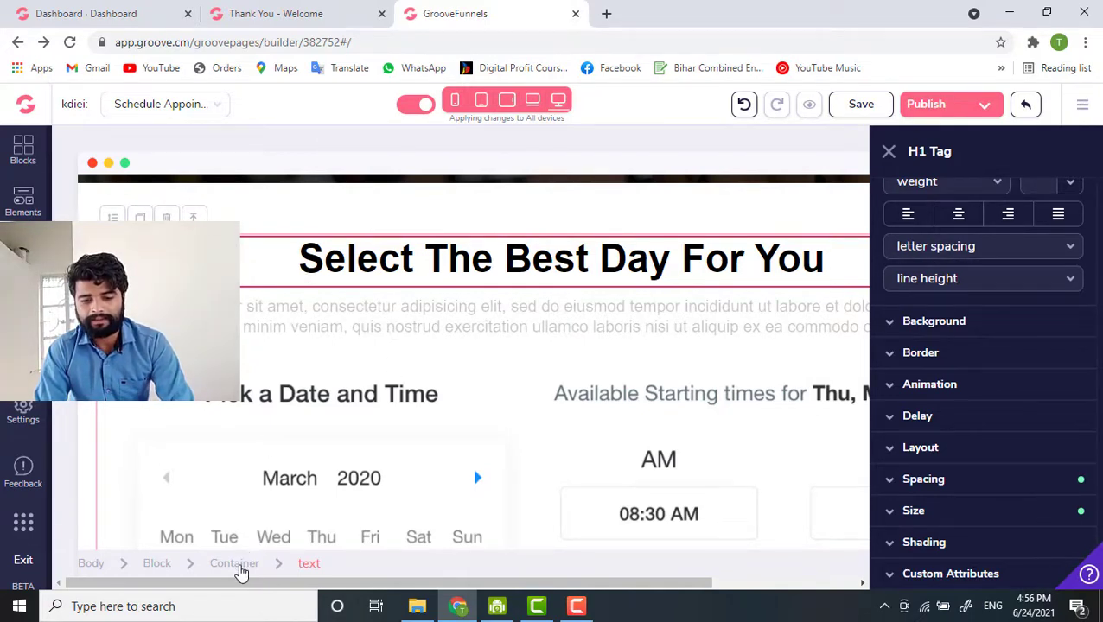
left_click(241, 571)
scroll(340, 443, "down", 7)
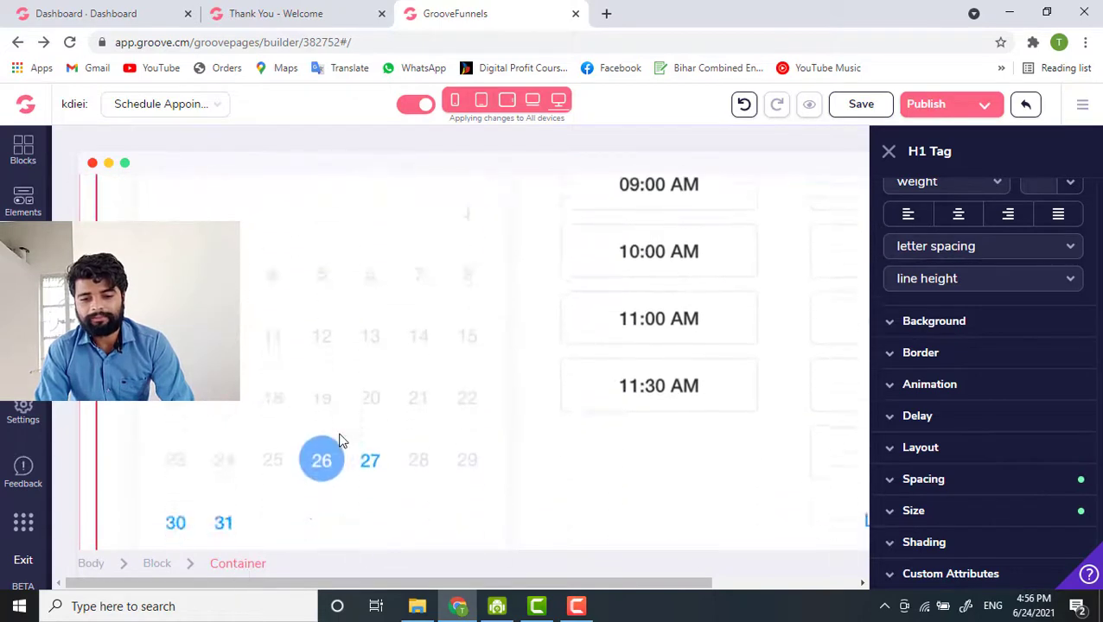
scroll(340, 441, "up", 2)
scroll(339, 441, "down", 3)
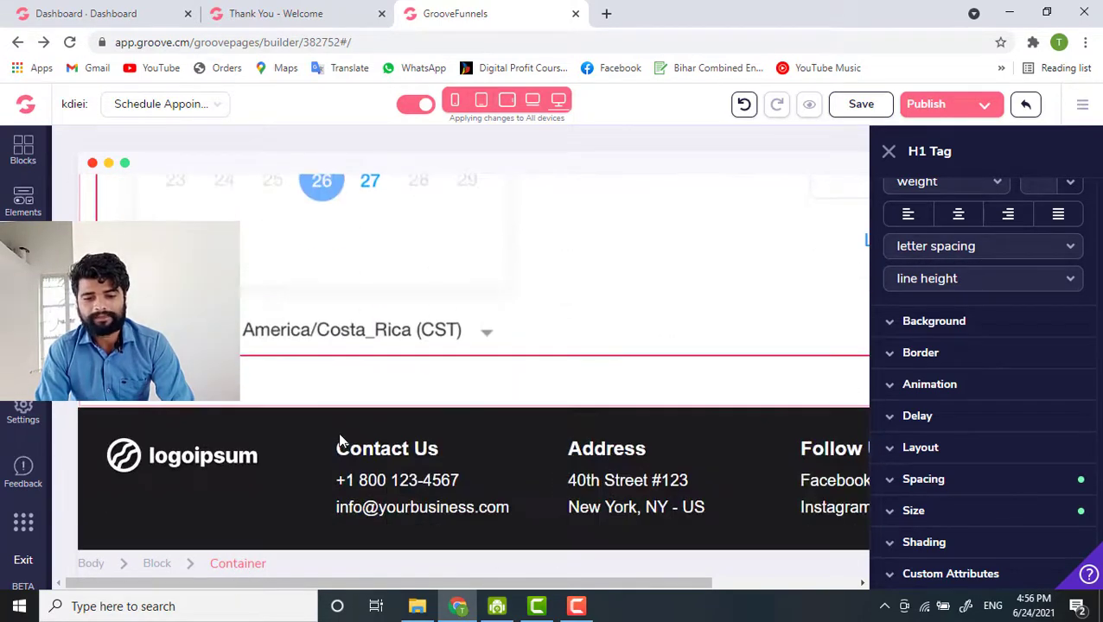
scroll(340, 441, "up", 1)
scroll(340, 442, "up", 1)
scroll(340, 442, "down", 1)
scroll(340, 442, "up", 6)
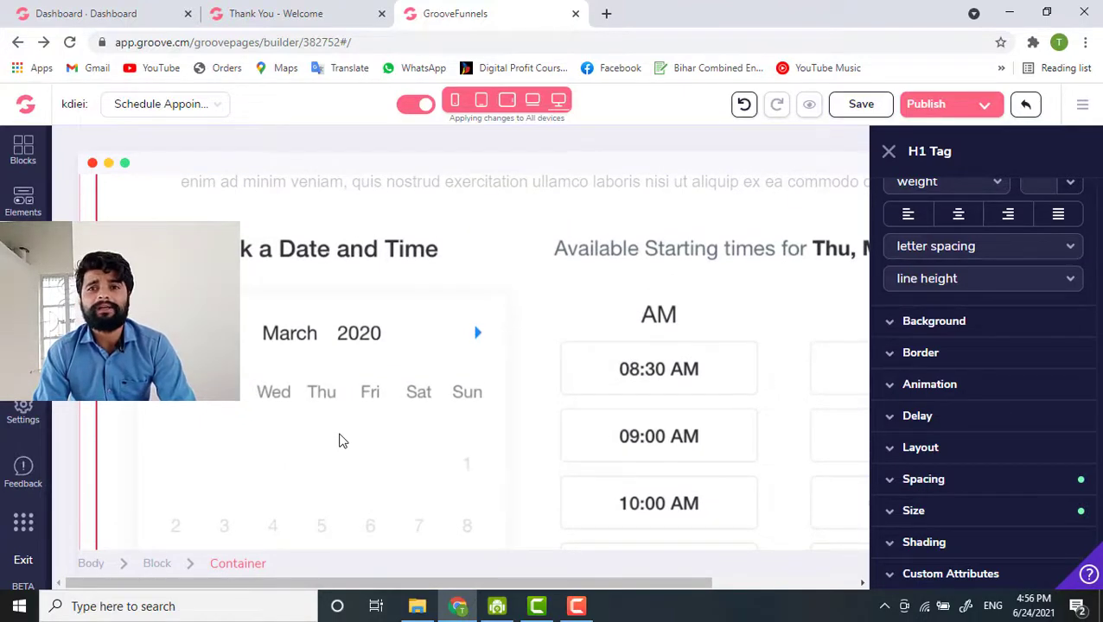
Select the parent block of the calendar container and examine its extent from the header down to the footer.
scroll(345, 434, "down", 5)
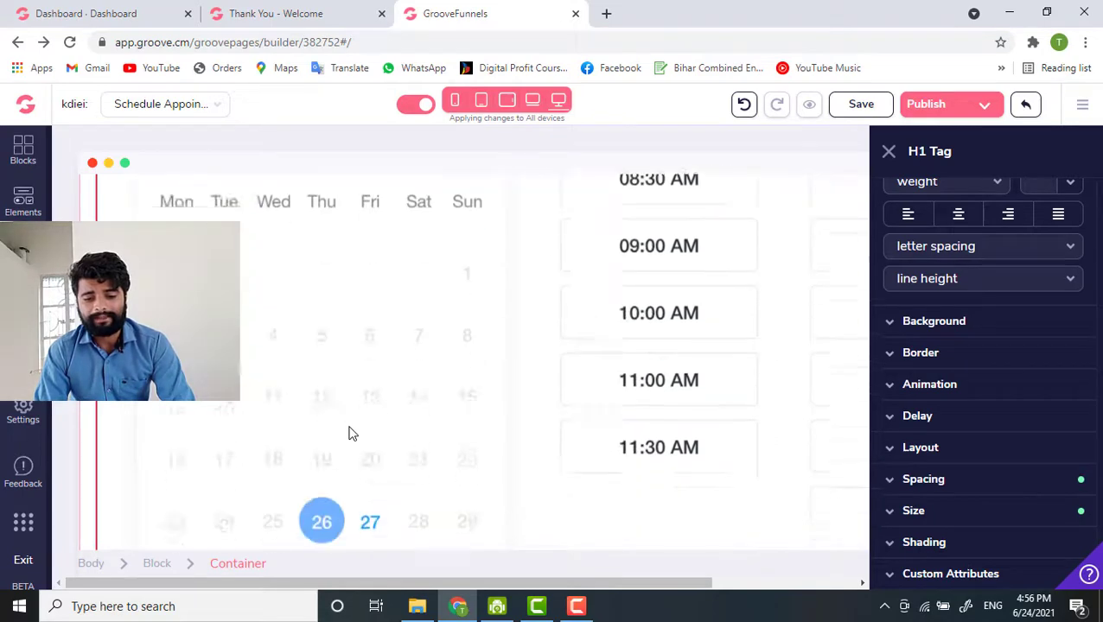
left_click(164, 572)
scroll(324, 480, "down", 2)
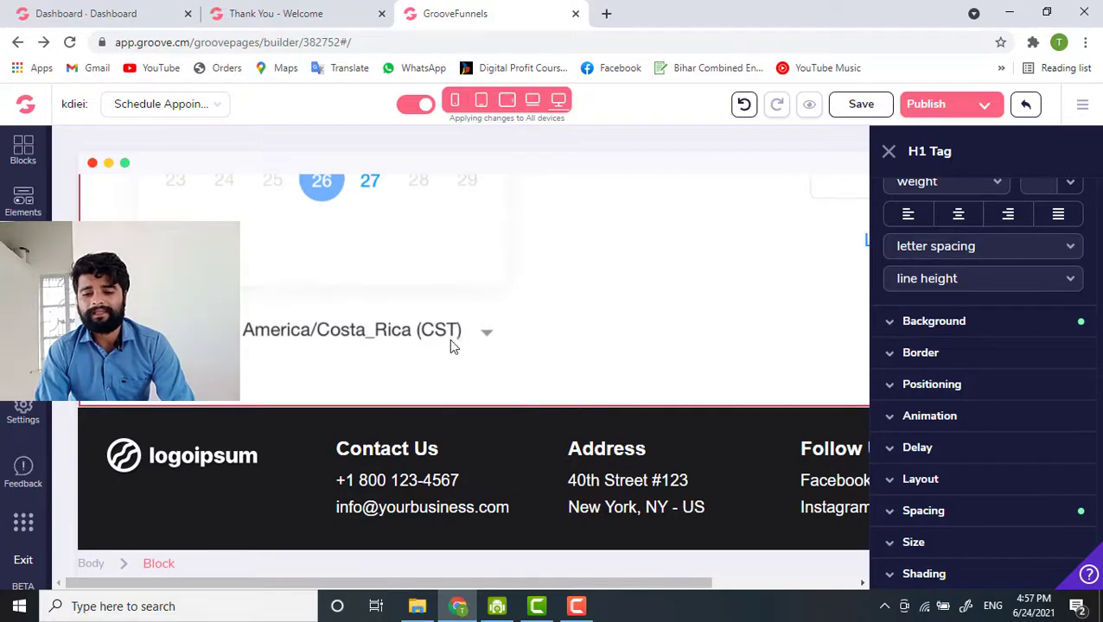
scroll(439, 375, "up", 10)
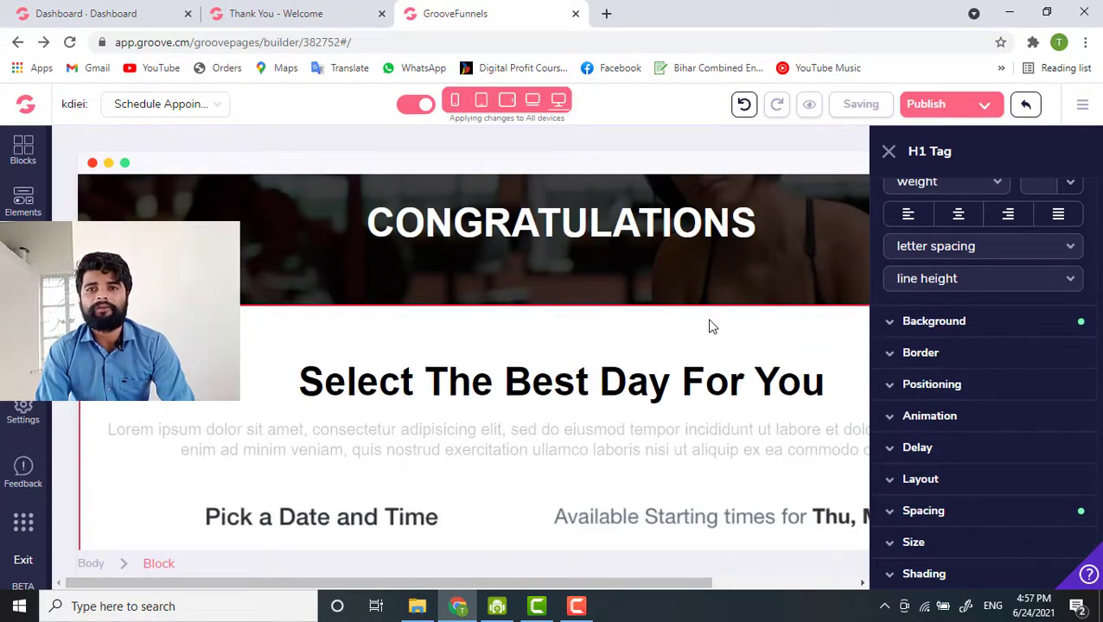
scroll(674, 339, "down", 1)
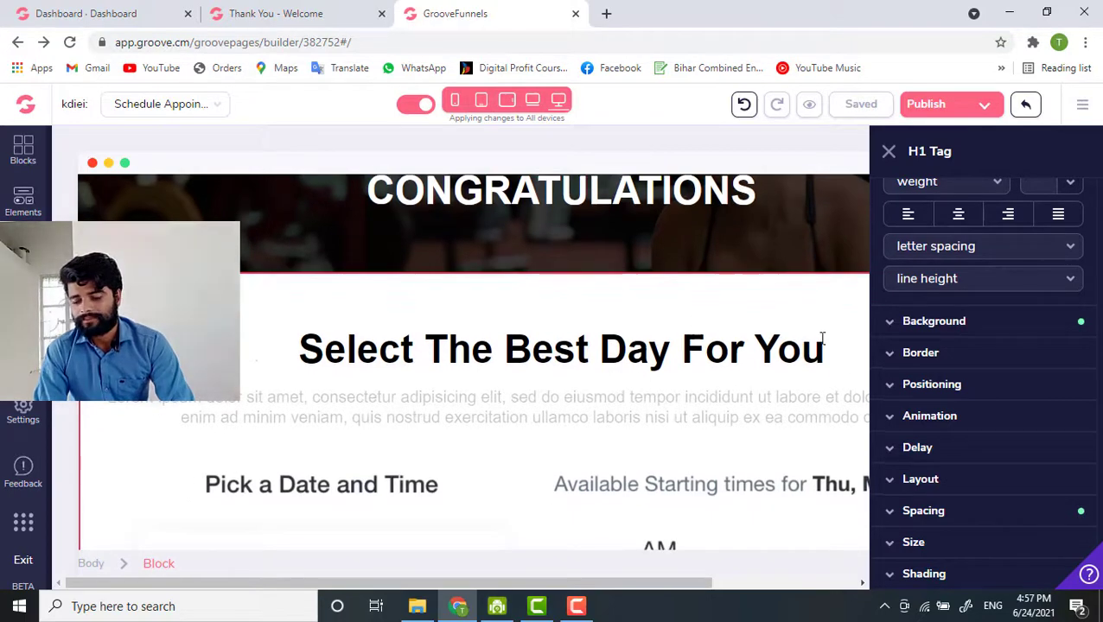
Expand the Background settings, select the CONGRATULATIONS header block, and examine its background image, repeat, size, align and parallax options.
left_click(949, 329)
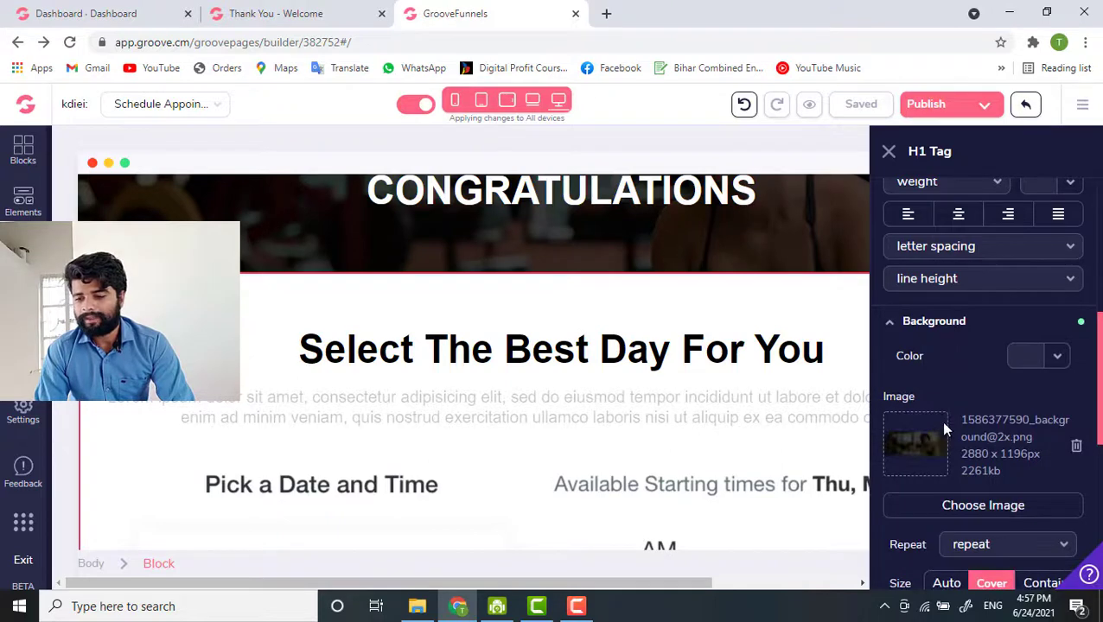
scroll(941, 420, "down", 1)
scroll(351, 301, "up", 1)
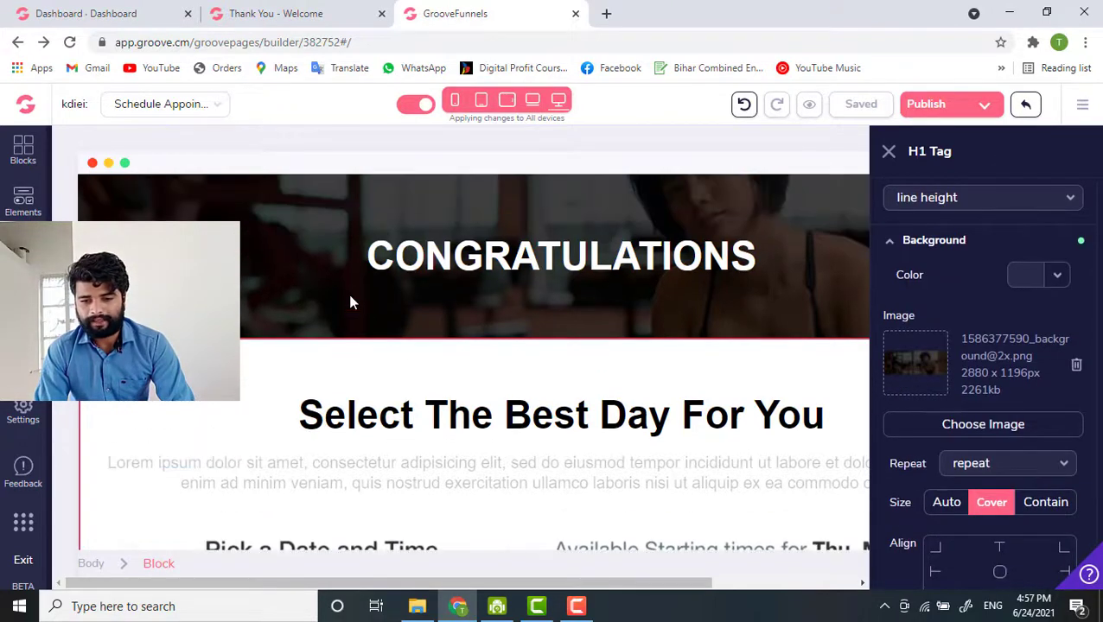
left_click(303, 298)
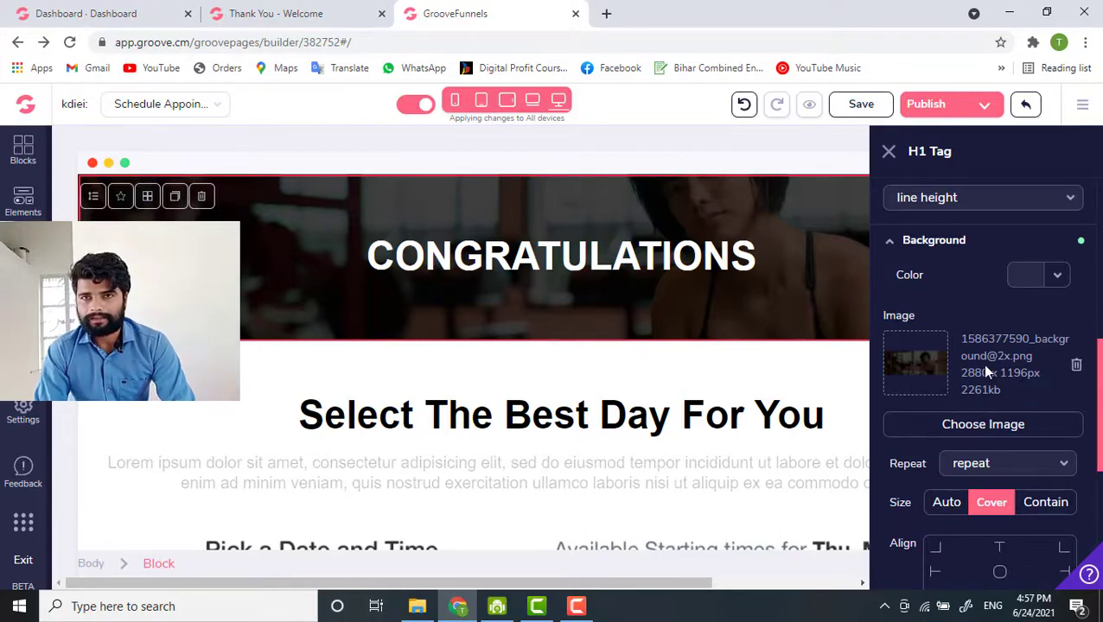
scroll(981, 364, "down", 1)
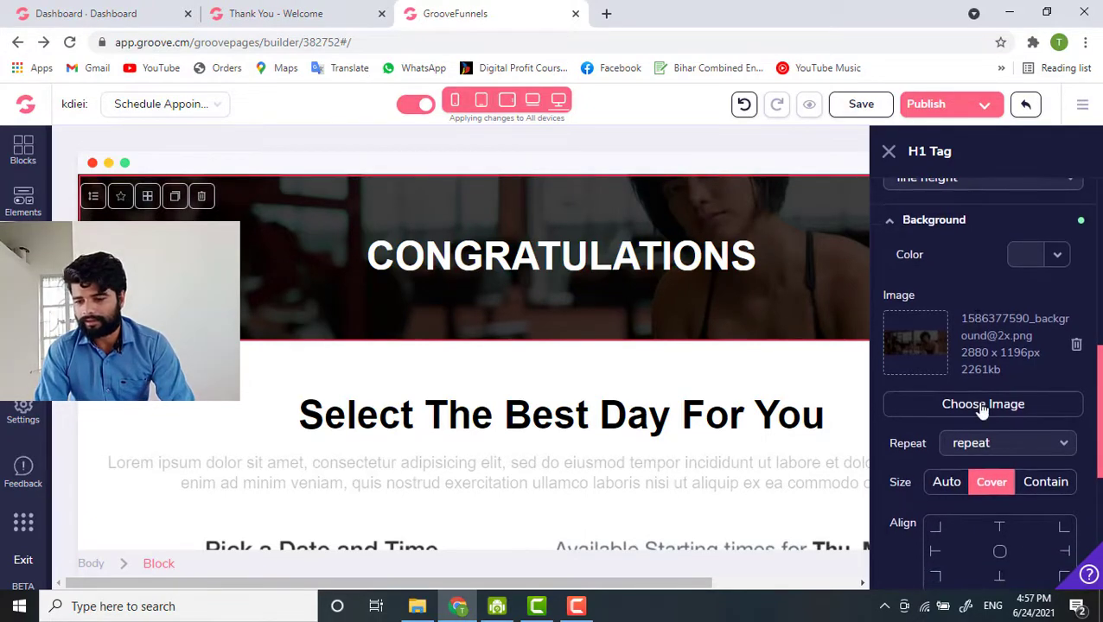
scroll(983, 411, "down", 3)
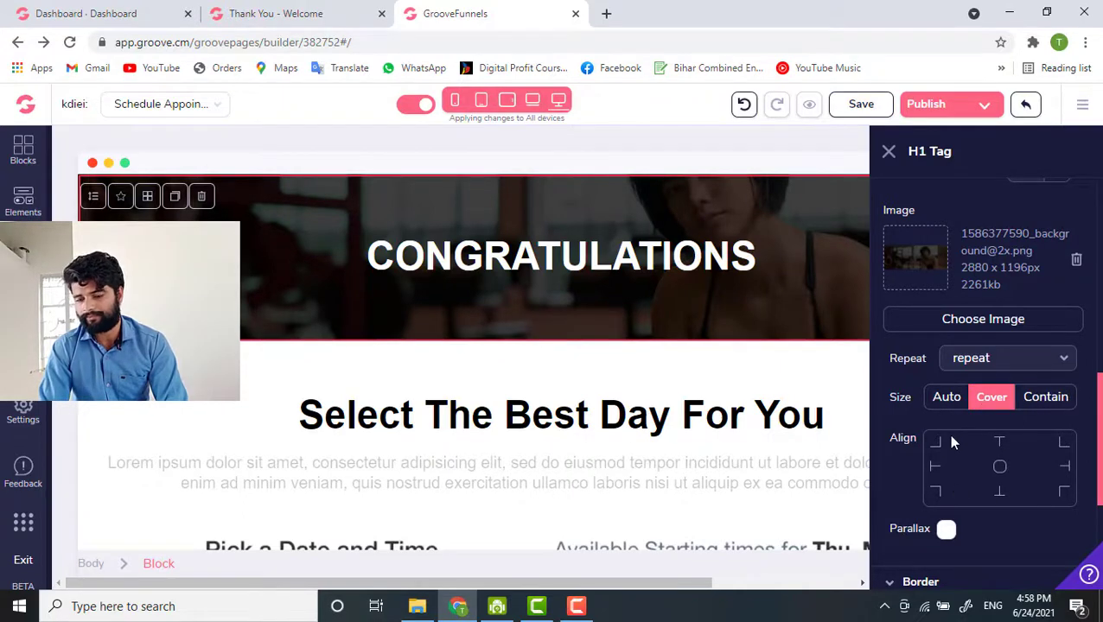
scroll(937, 497, "down", 1)
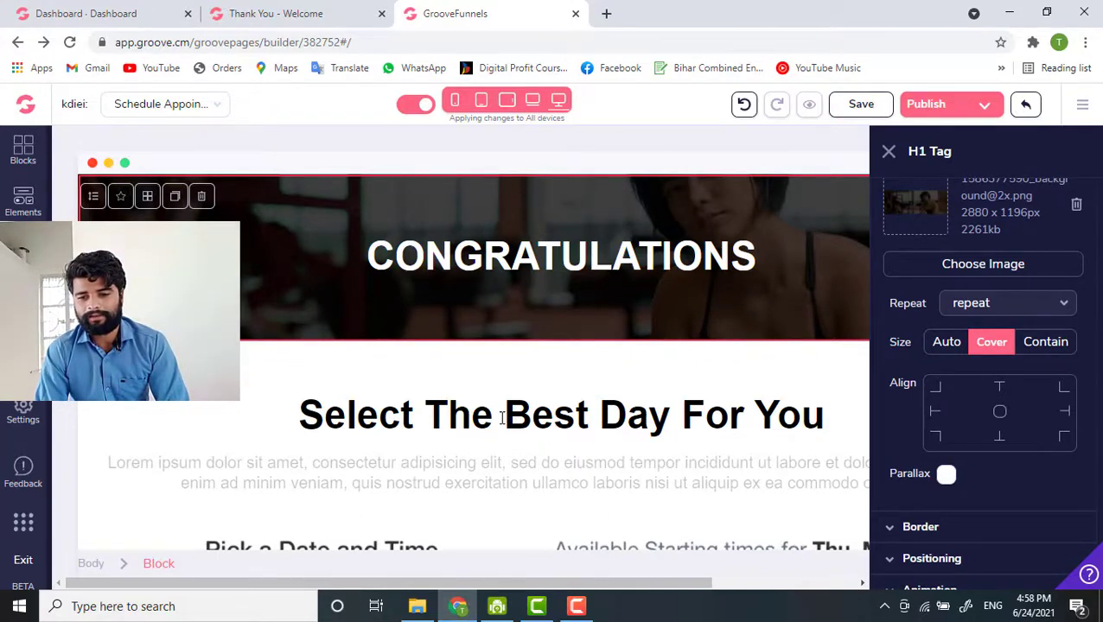
Examine how the CONGRATULATIONS header's background image behaves as the page moves, in relation to the Parallax option.
scroll(479, 435, "down", 1)
scroll(479, 435, "up", 1)
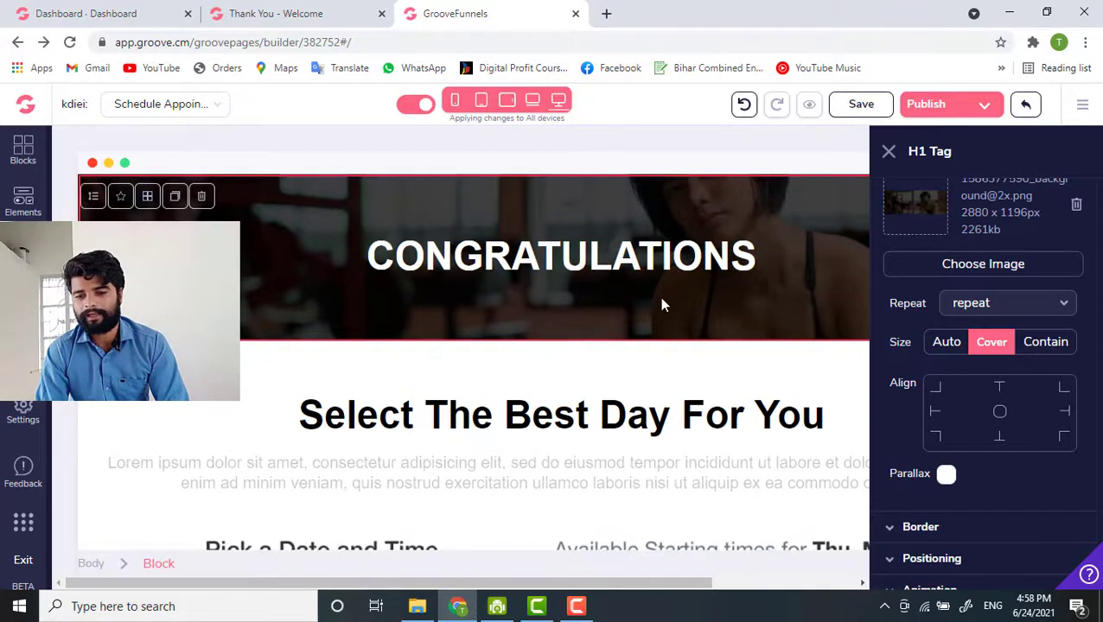
scroll(661, 303, "down", 1)
scroll(663, 304, "up", 1)
scroll(663, 305, "down", 1)
scroll(663, 304, "up", 1)
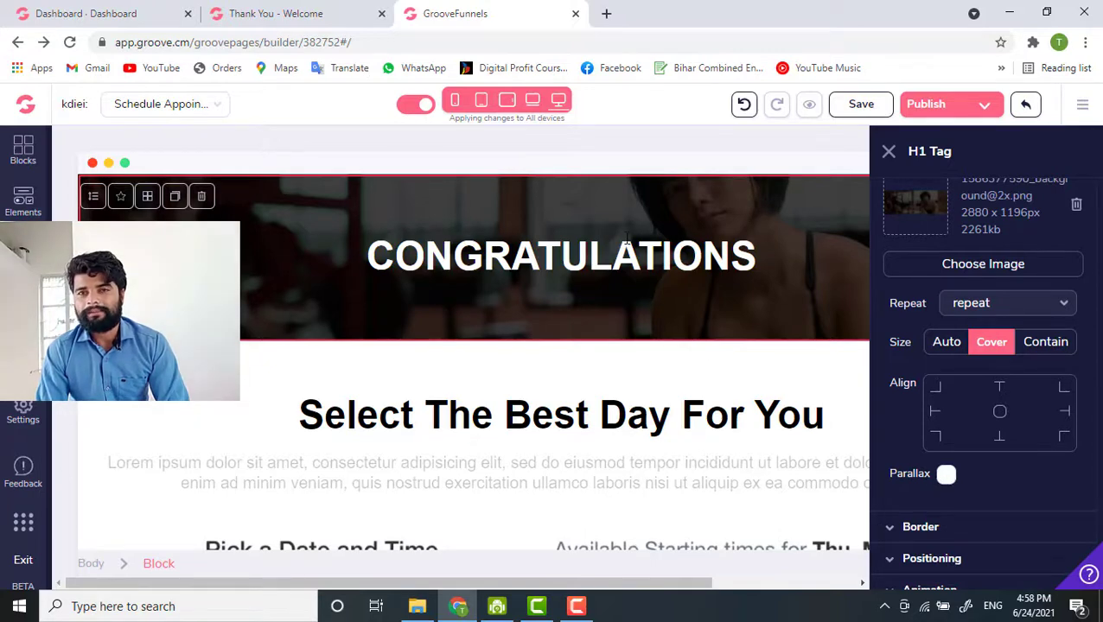
scroll(647, 285, "down", 1)
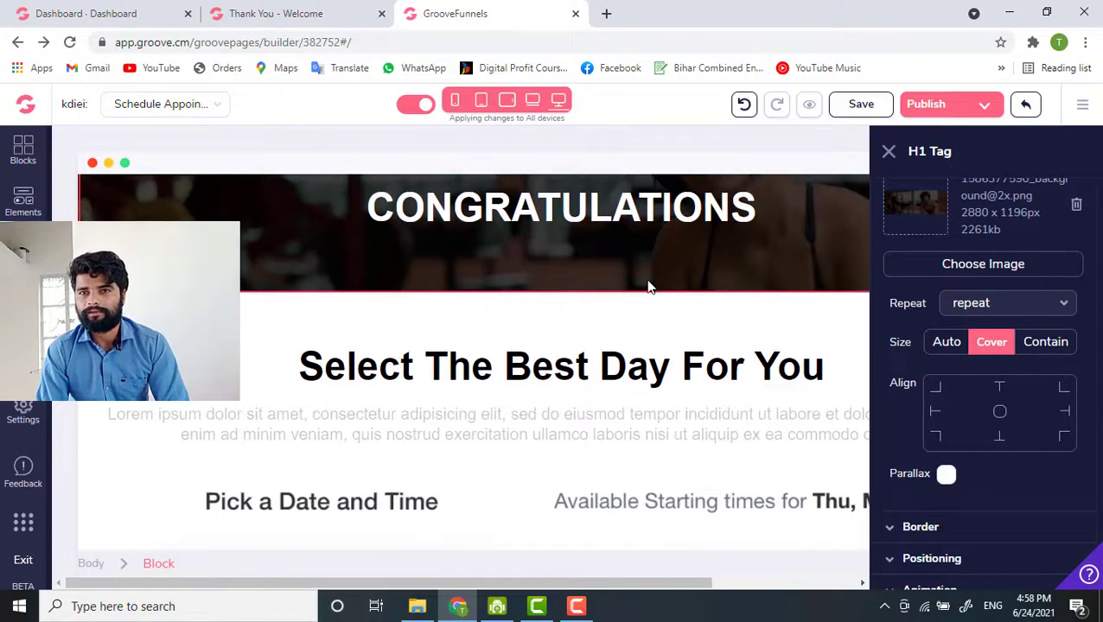
scroll(647, 286, "up", 1)
scroll(650, 287, "down", 1)
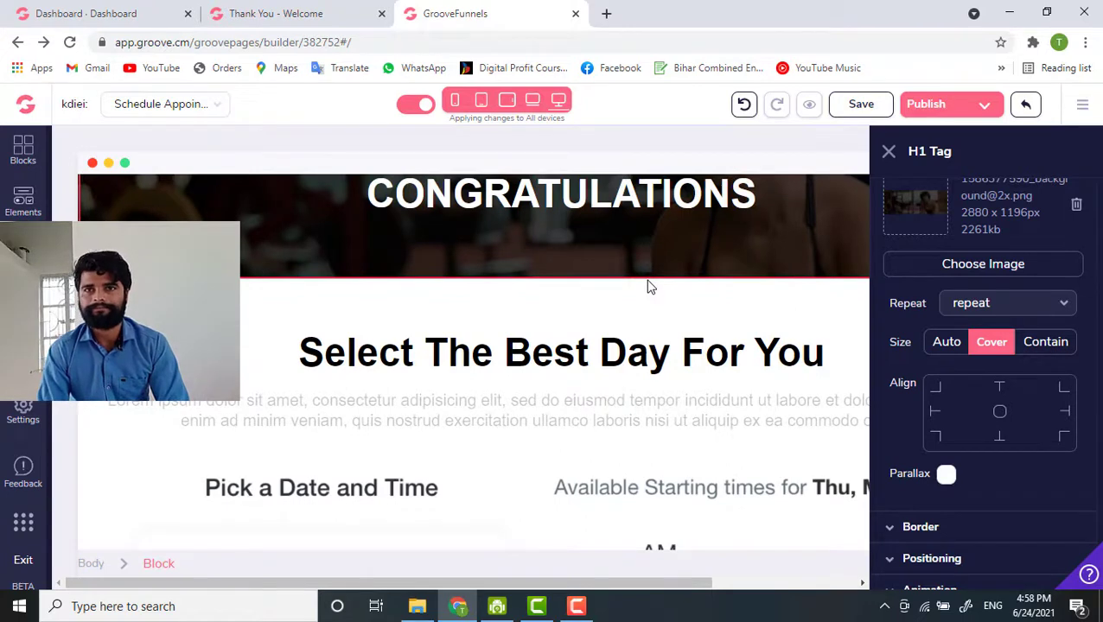
Expand the header block's Border settings and examine the corners, style, width and color options.
scroll(970, 464, "down", 2)
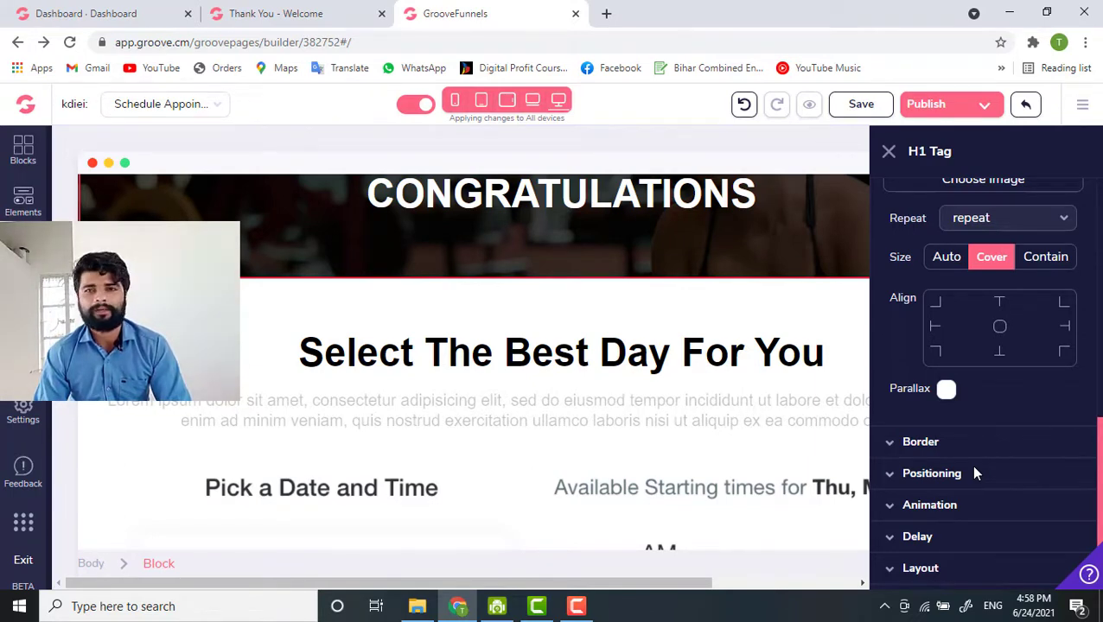
scroll(974, 470, "down", 2)
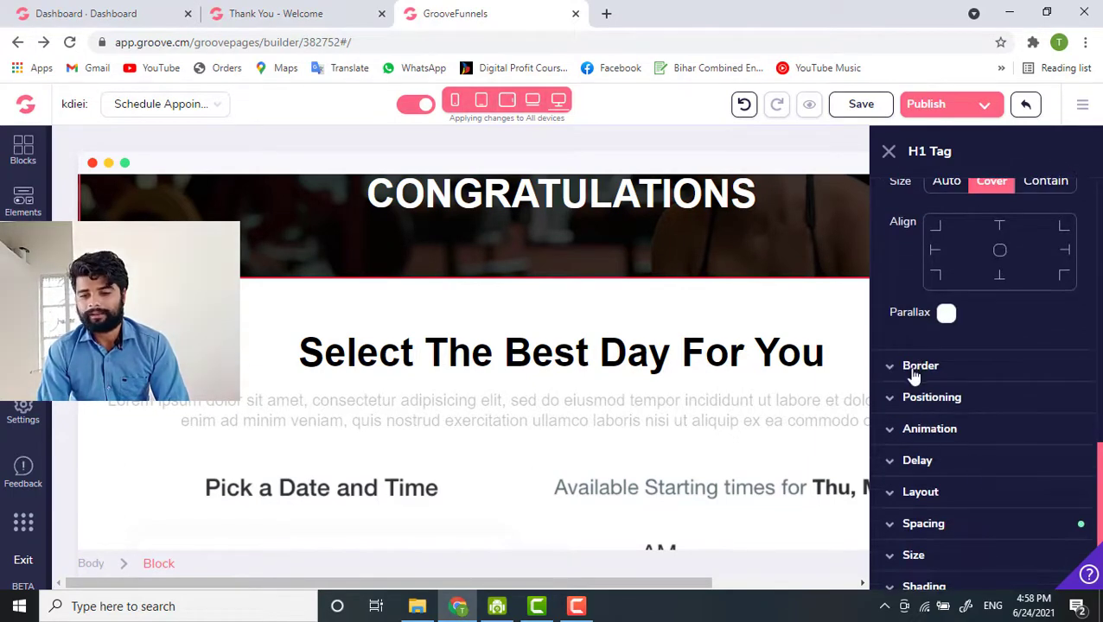
left_click(913, 371)
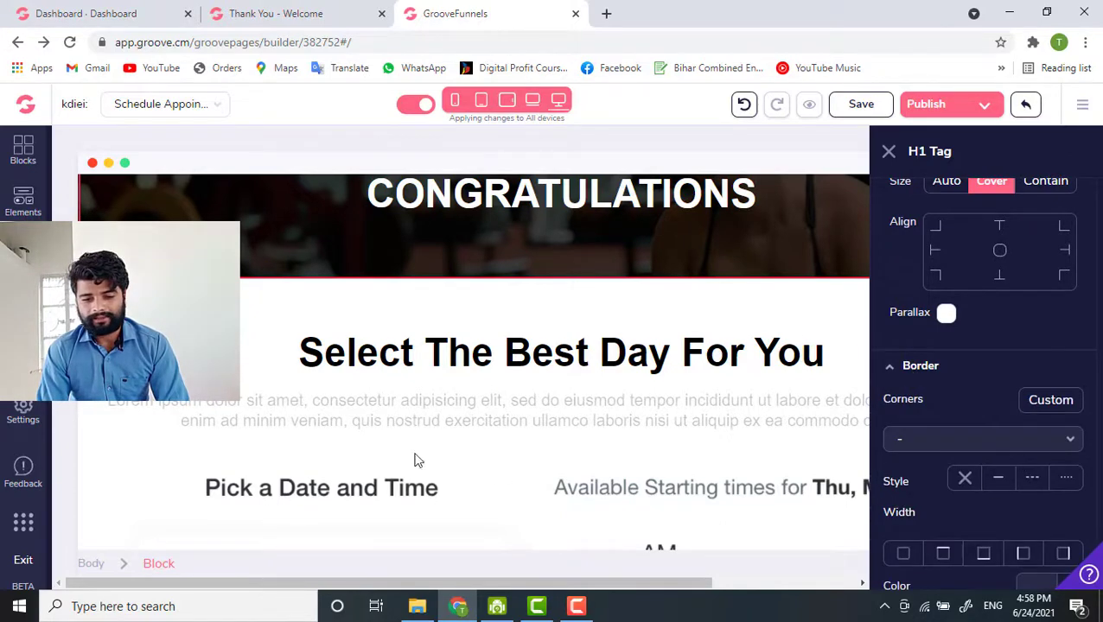
scroll(360, 336, "up", 1)
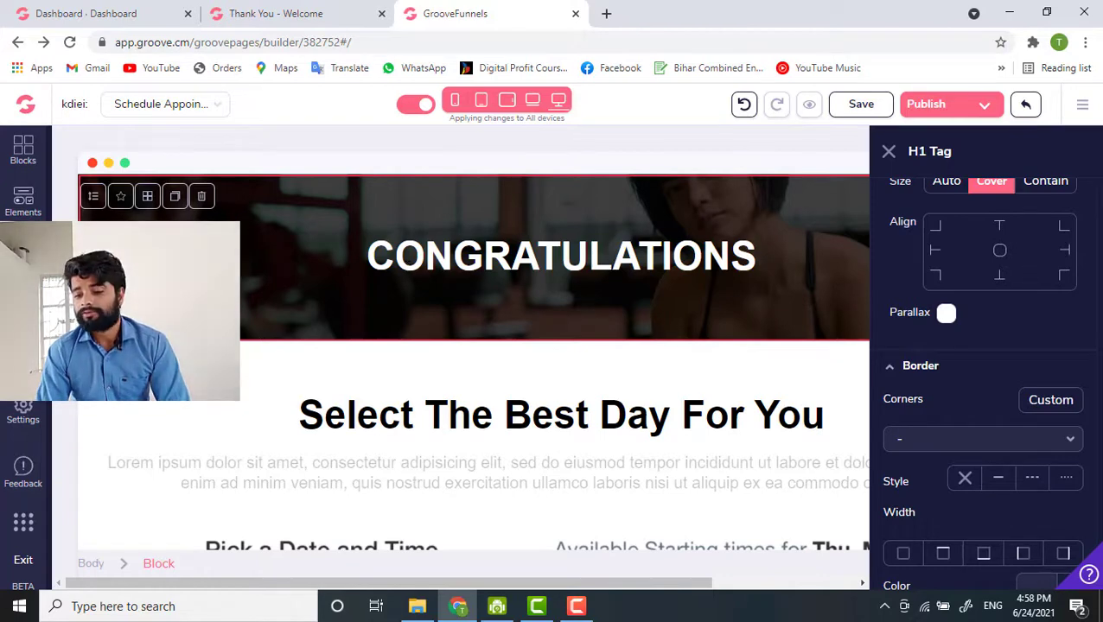
scroll(917, 475, "down", 2)
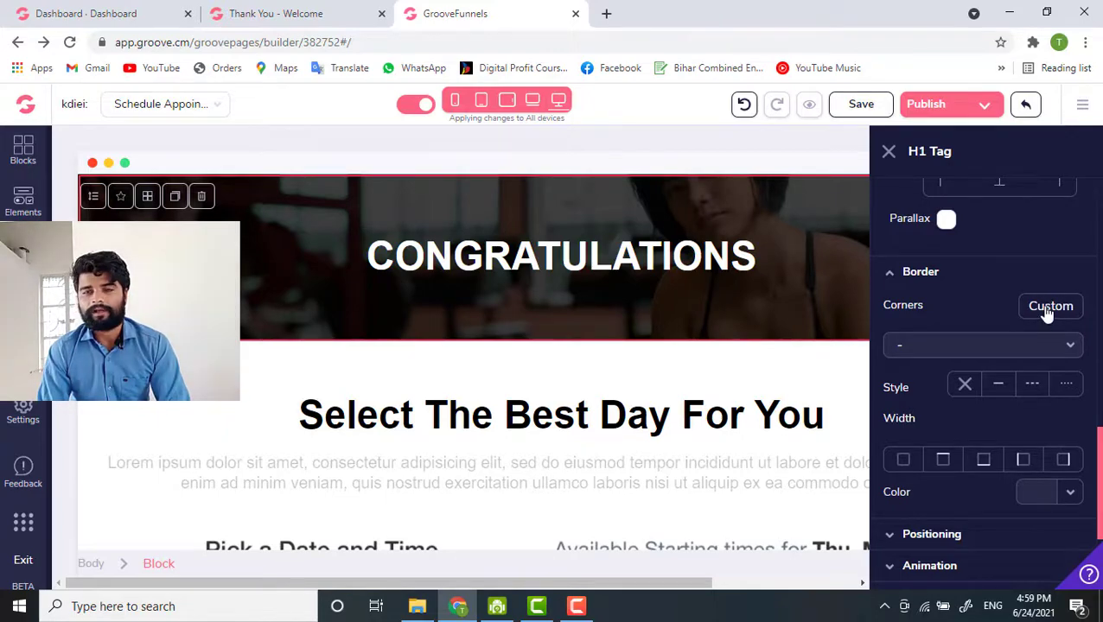
Look through the Schedule Appointment page down to its footer, and switch the builder to Page 2.
scroll(536, 461, "down", 6)
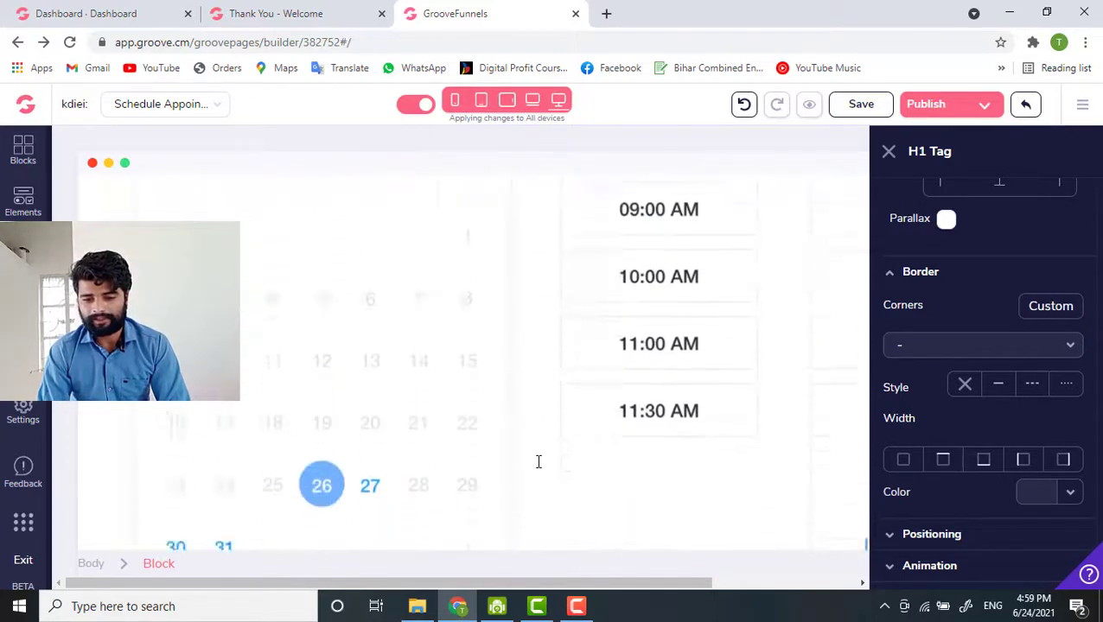
scroll(538, 462, "up", 6)
scroll(538, 463, "down", 8)
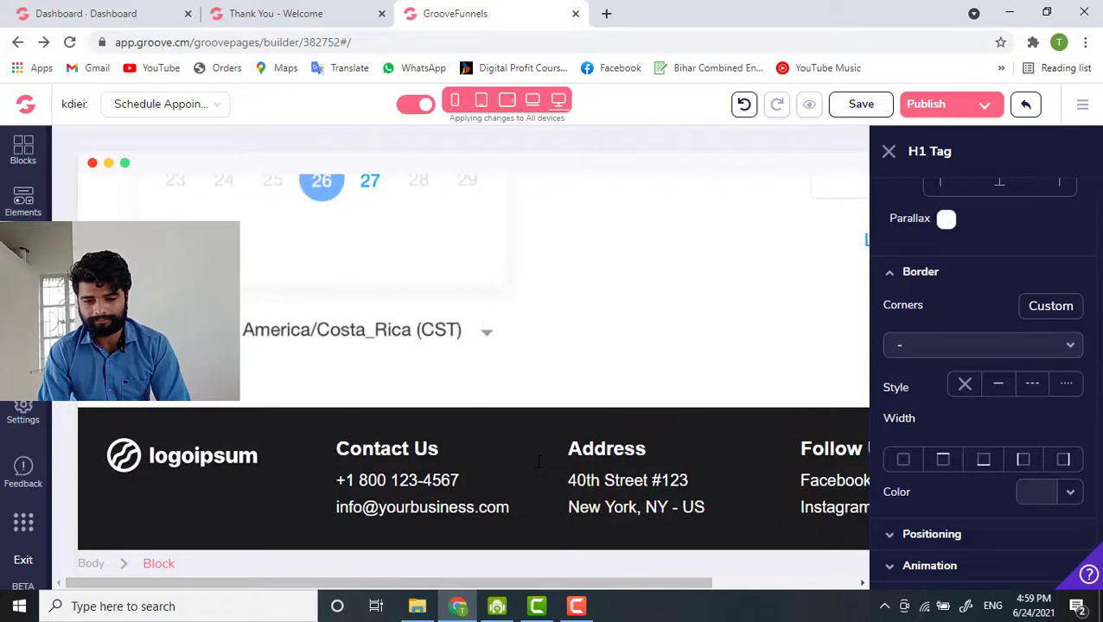
scroll(537, 461, "up", 6)
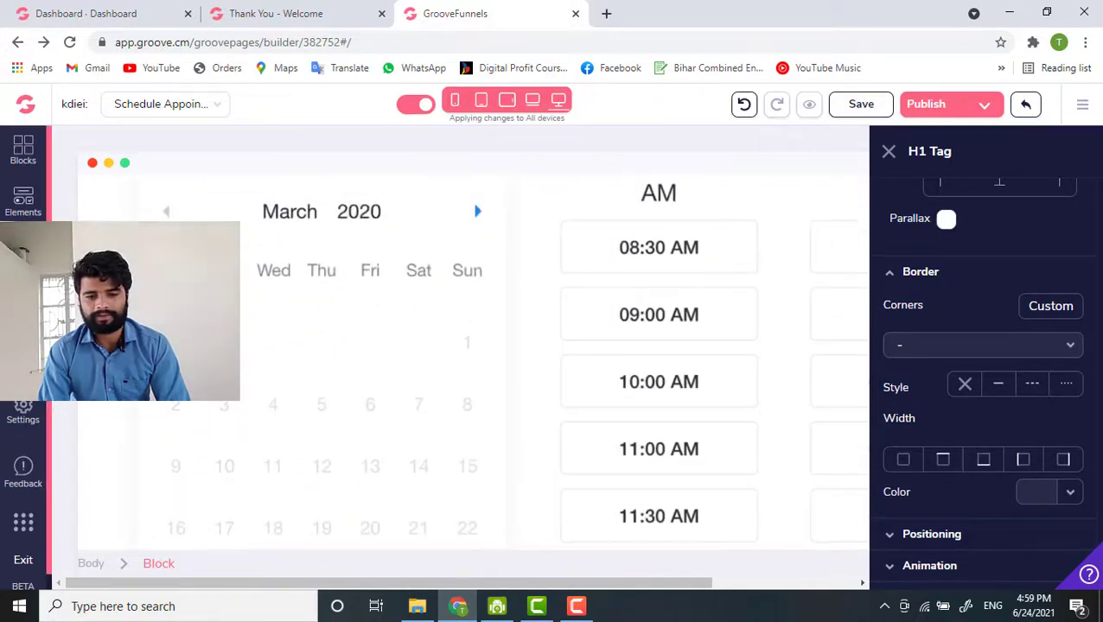
left_click(23, 254)
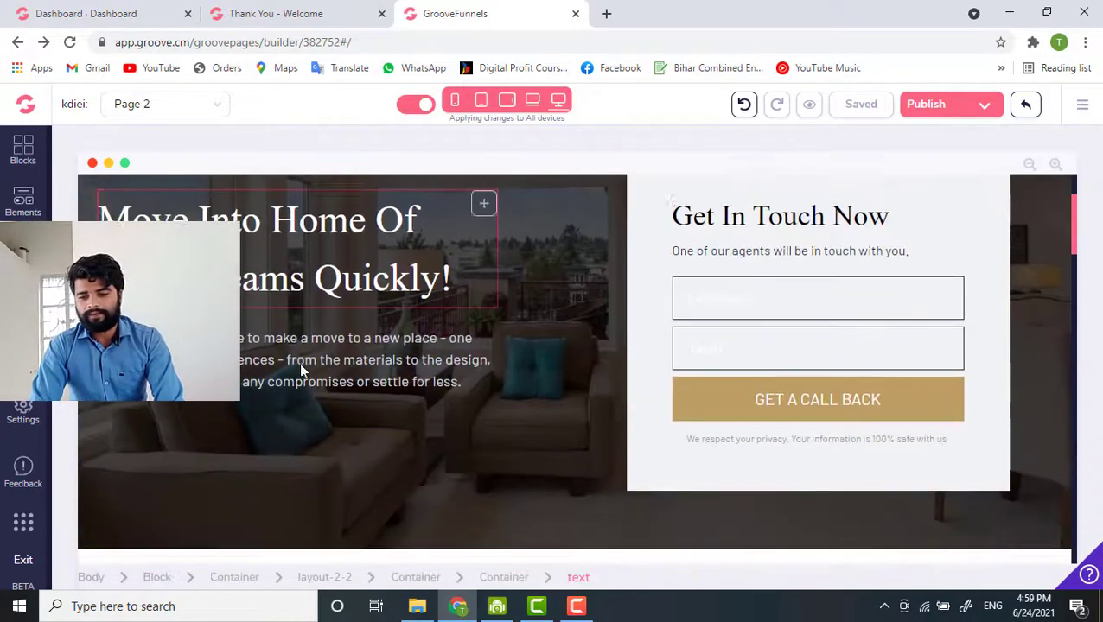
Select the GET A CALL BACK button in the Get In Touch Now form on Page 2.
scroll(299, 364, "down", 1)
right_click(299, 365)
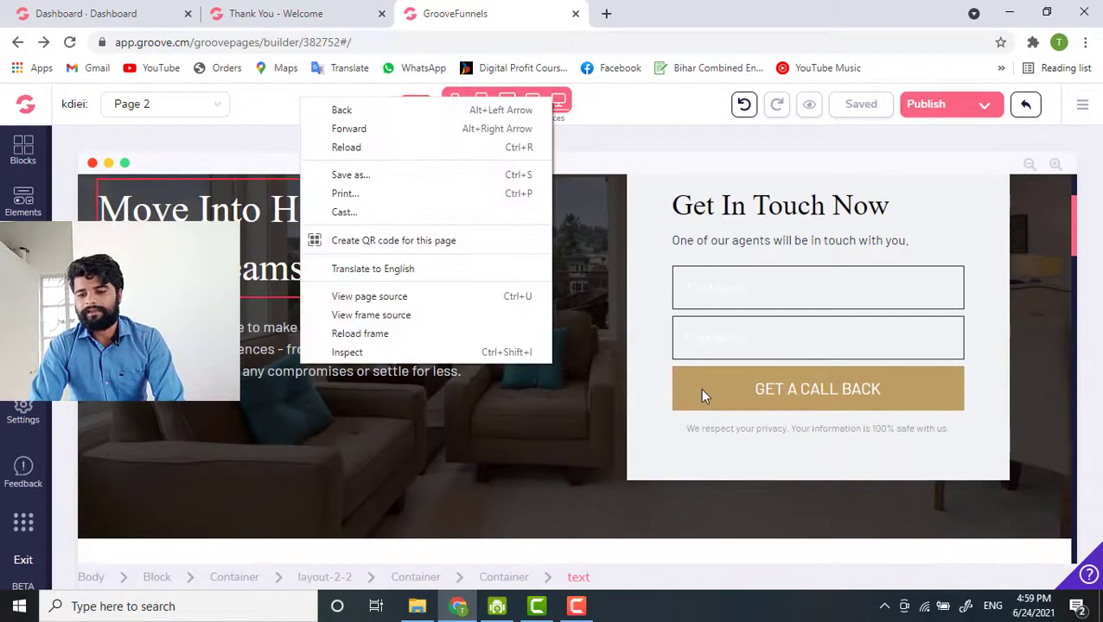
left_click(701, 393)
left_click(702, 397)
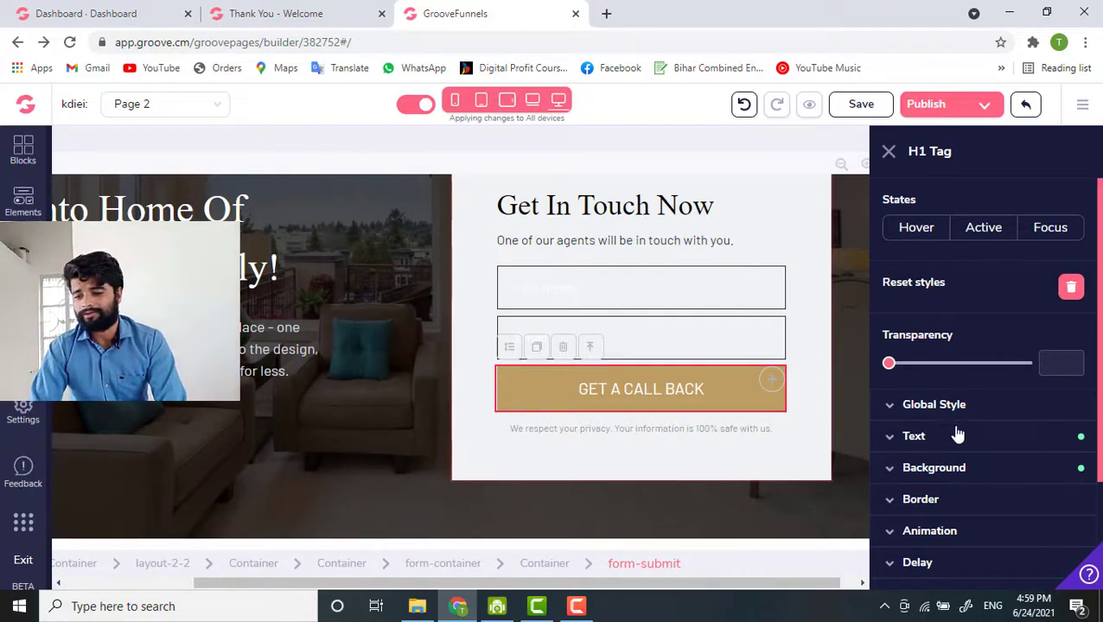
Expand the GET A CALL BACK button's Border settings and examine the corners, style, width and color options.
scroll(955, 428, "down", 3)
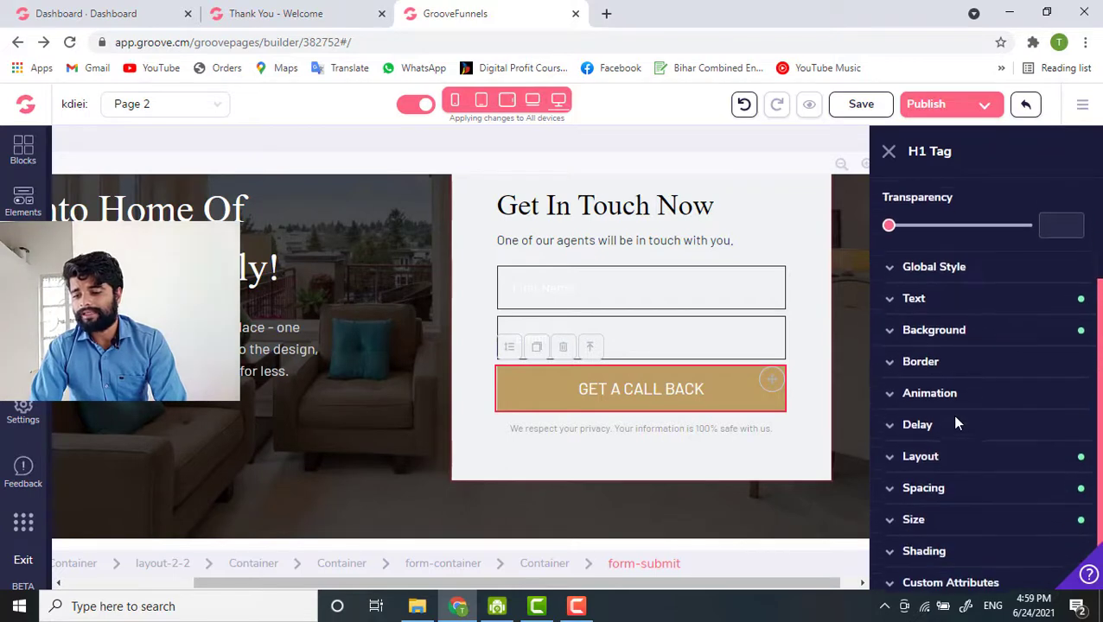
left_click(946, 369)
scroll(968, 519, "down", 1)
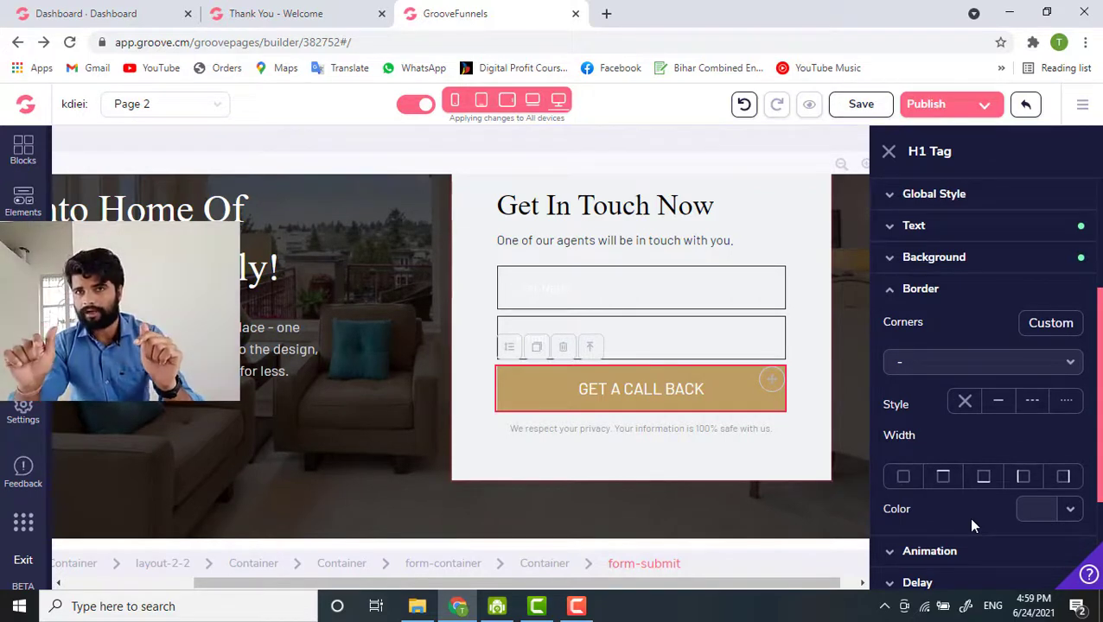
scroll(969, 518, "down", 1)
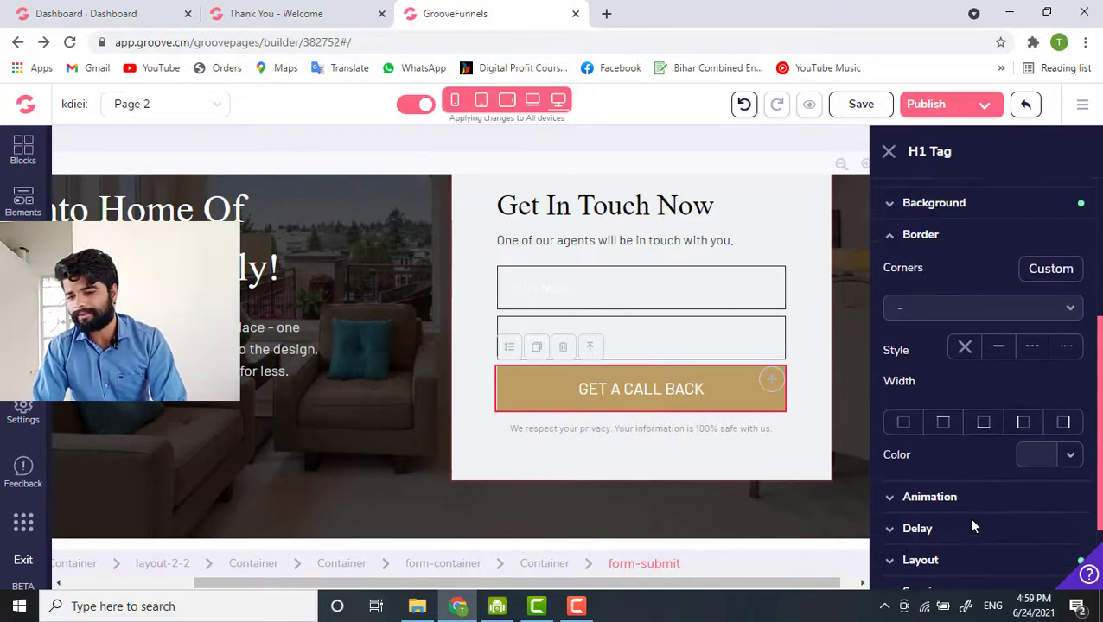
scroll(946, 465, "down", 2)
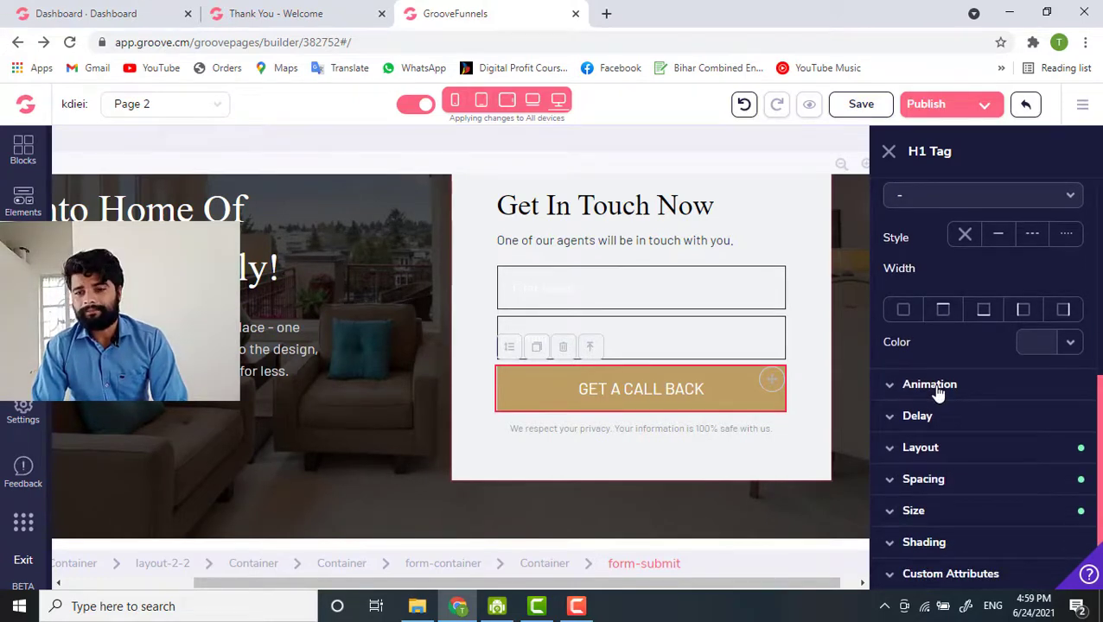
Expand the button's Animation settings and examine the available animations, animation type and repeat option, leaving the animation unset.
left_click(930, 385)
scroll(955, 452, "down", 2)
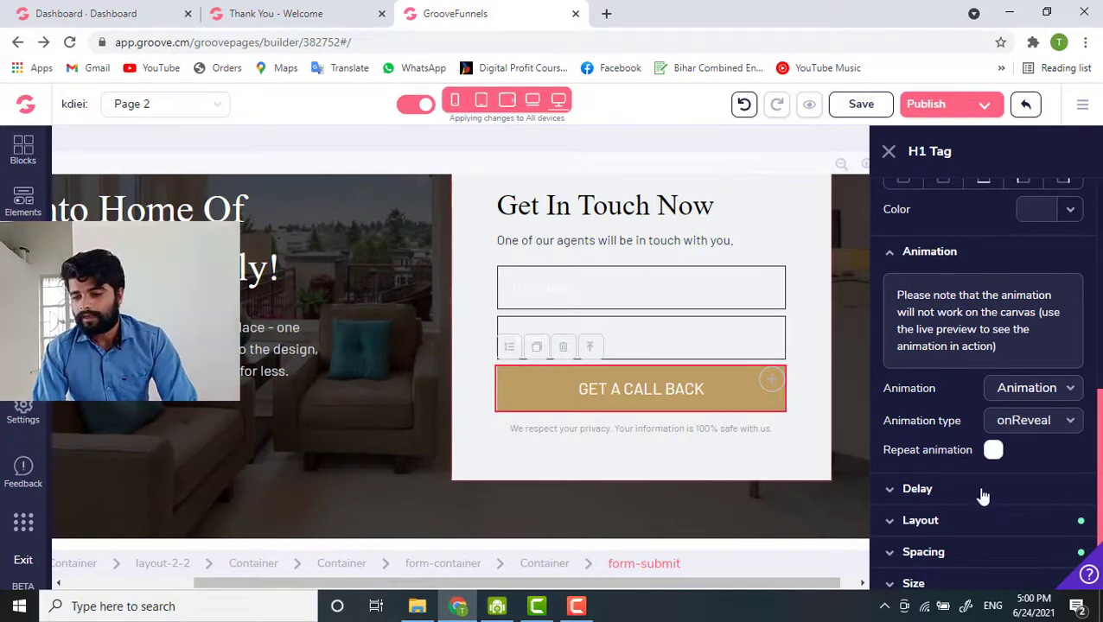
scroll(942, 414, "up", 1)
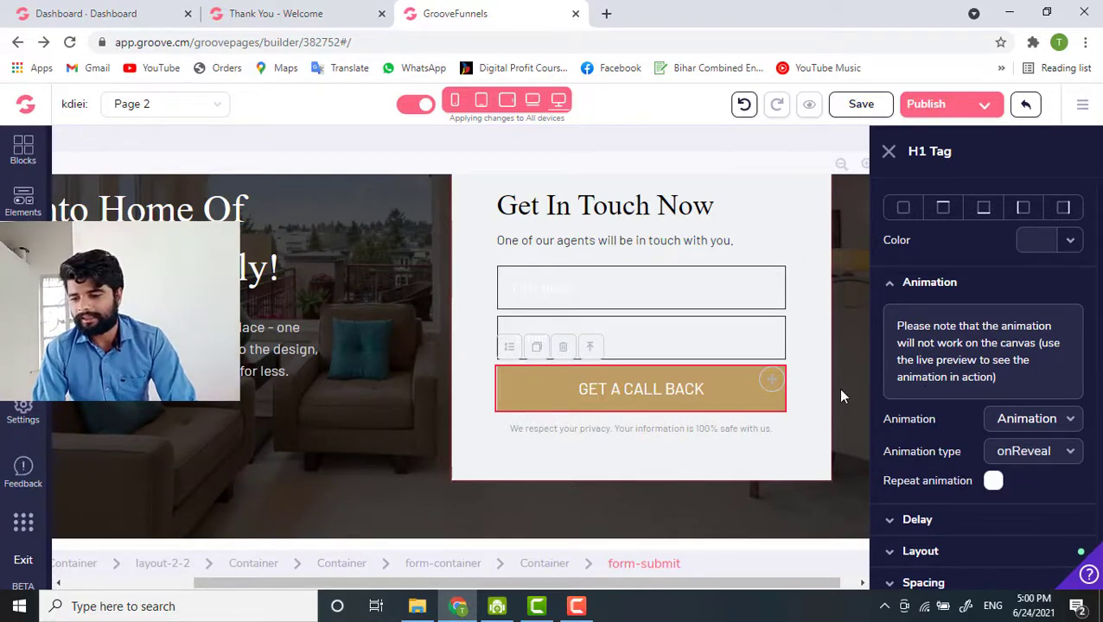
left_click(1028, 424)
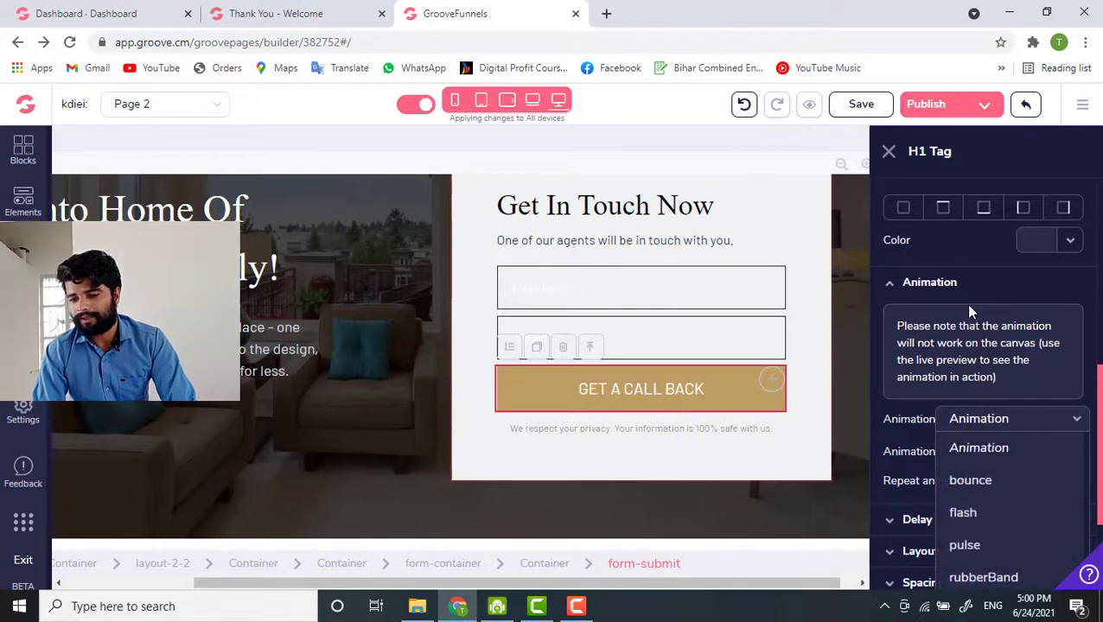
scroll(968, 311, "down", 1)
left_click(900, 291)
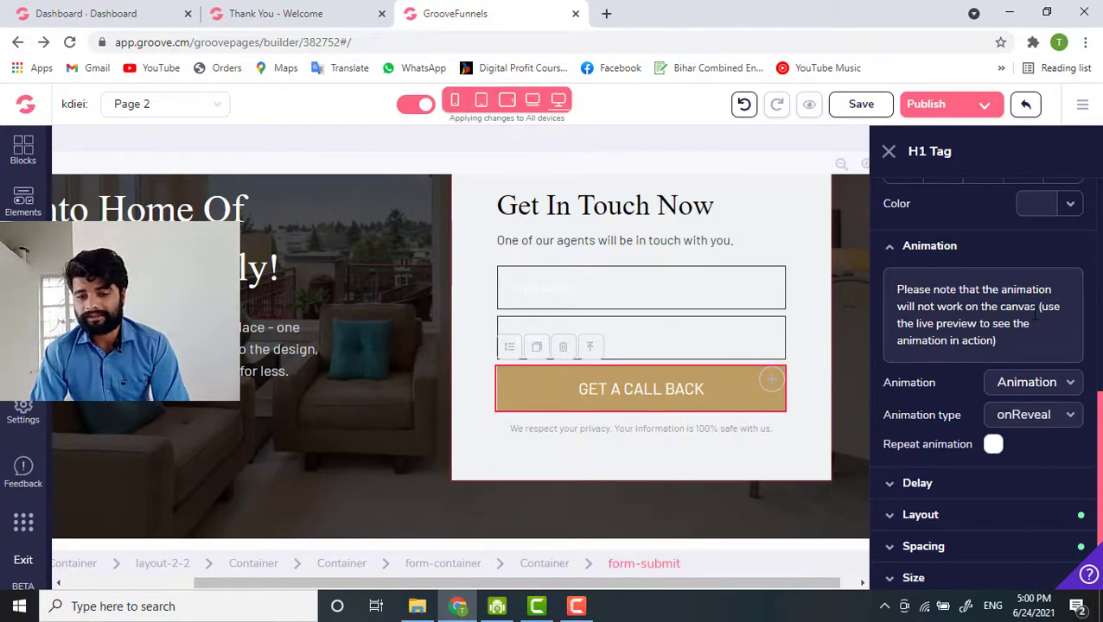
scroll(590, 327, "up", 2)
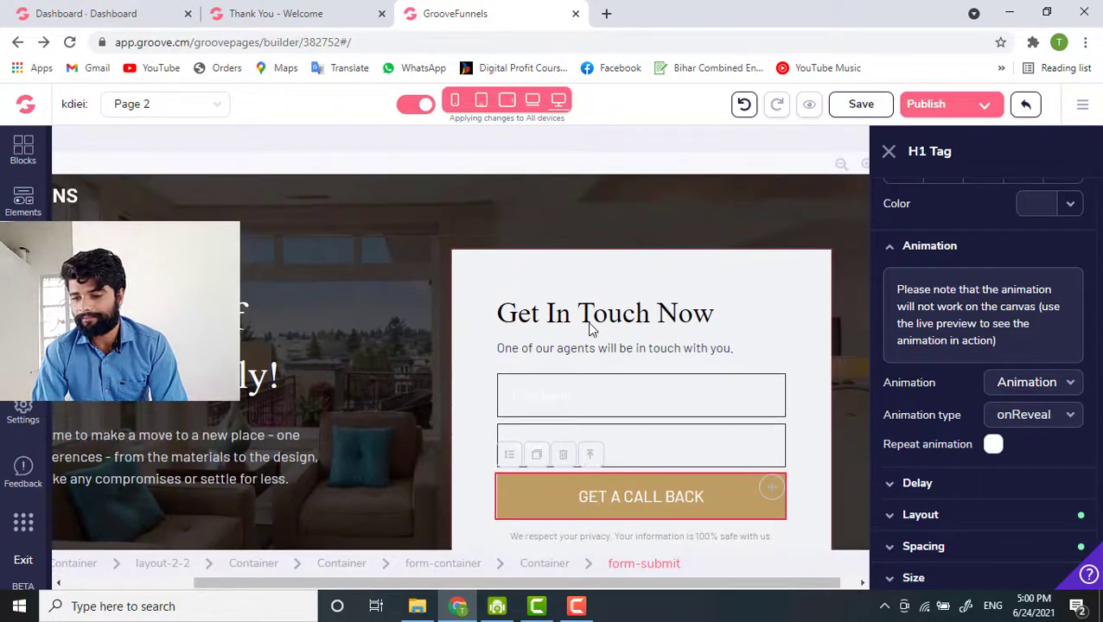
scroll(591, 328, "down", 2)
scroll(430, 293, "up", 2)
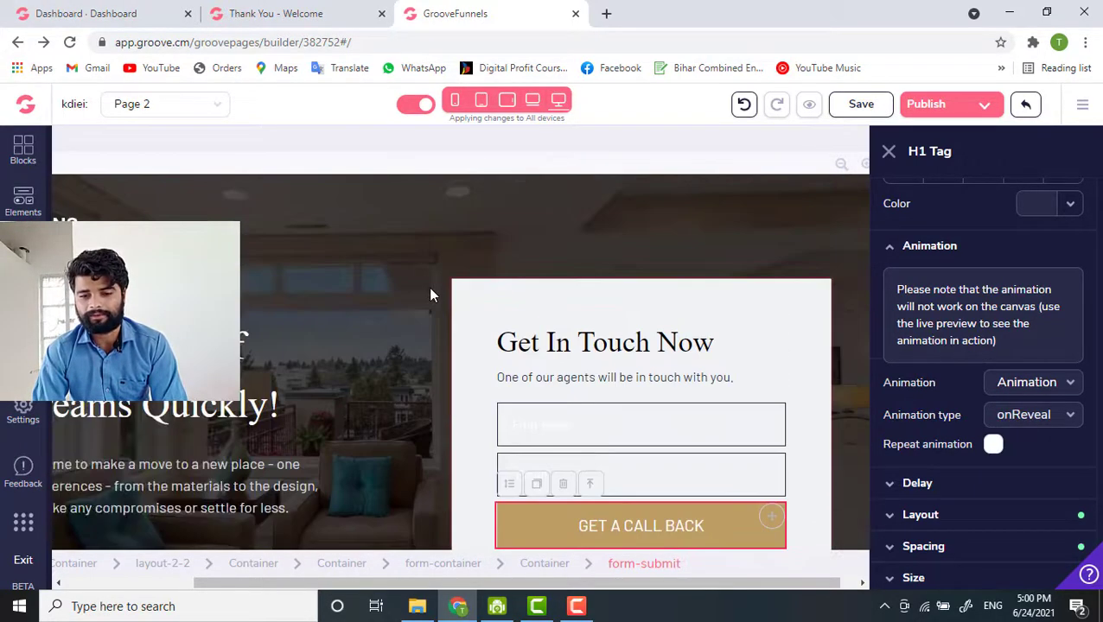
Read the Animation note about using the live preview, and select the form container around the GET A CALL BACK button.
scroll(430, 293, "down", 5)
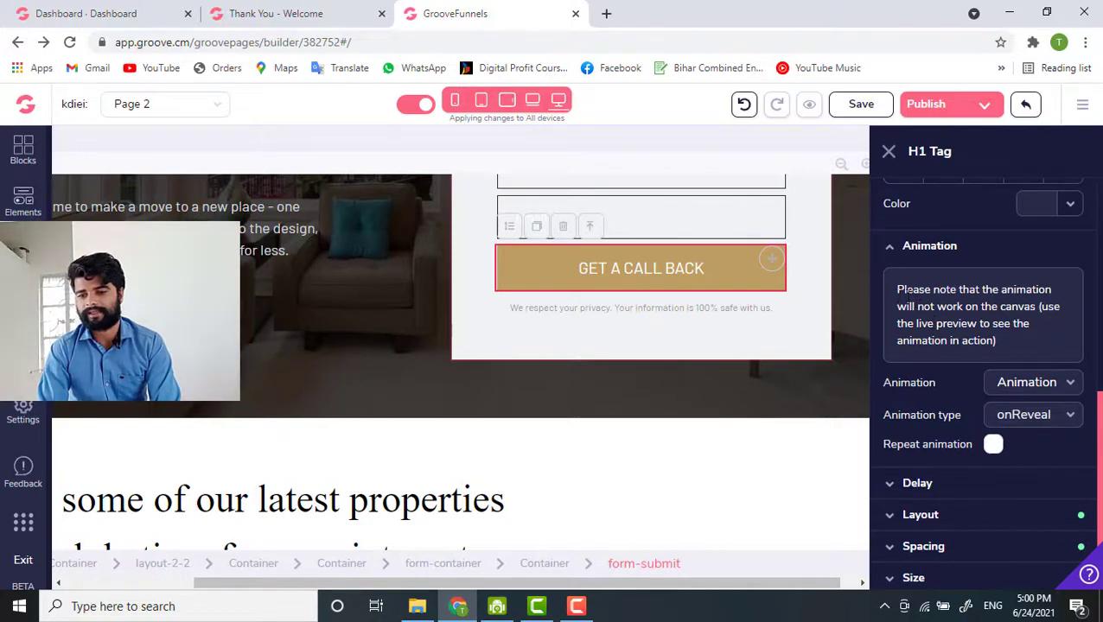
left_click_drag(897, 290, 989, 340)
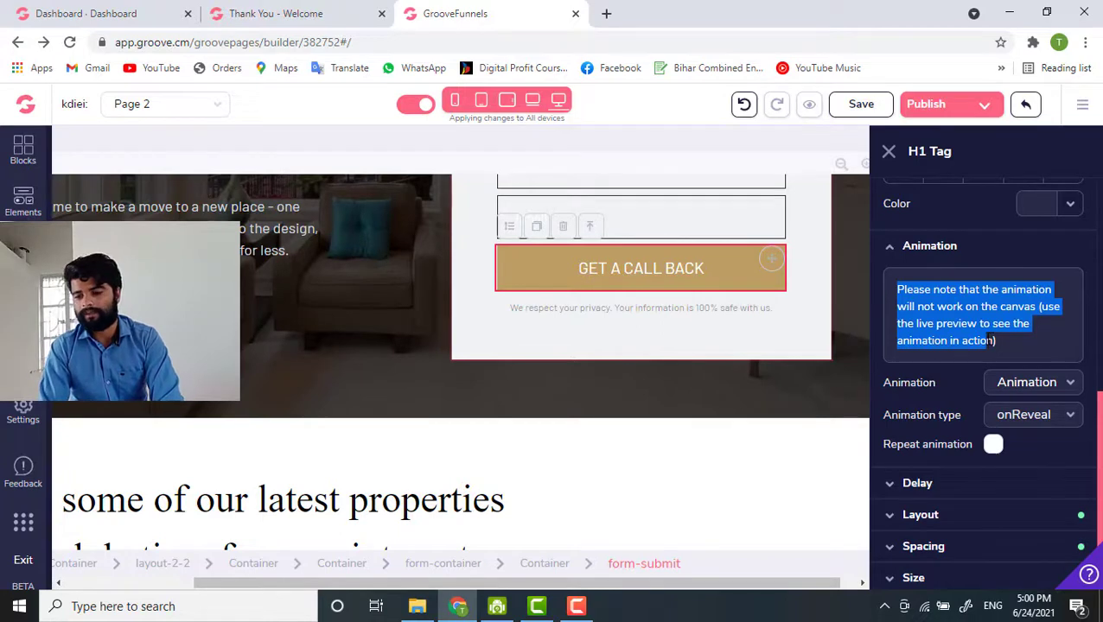
mouse_move(989, 341)
left_mouse_down()
mouse_move(982, 360)
mouse_move(968, 357)
mouse_move(999, 353)
left_mouse_up()
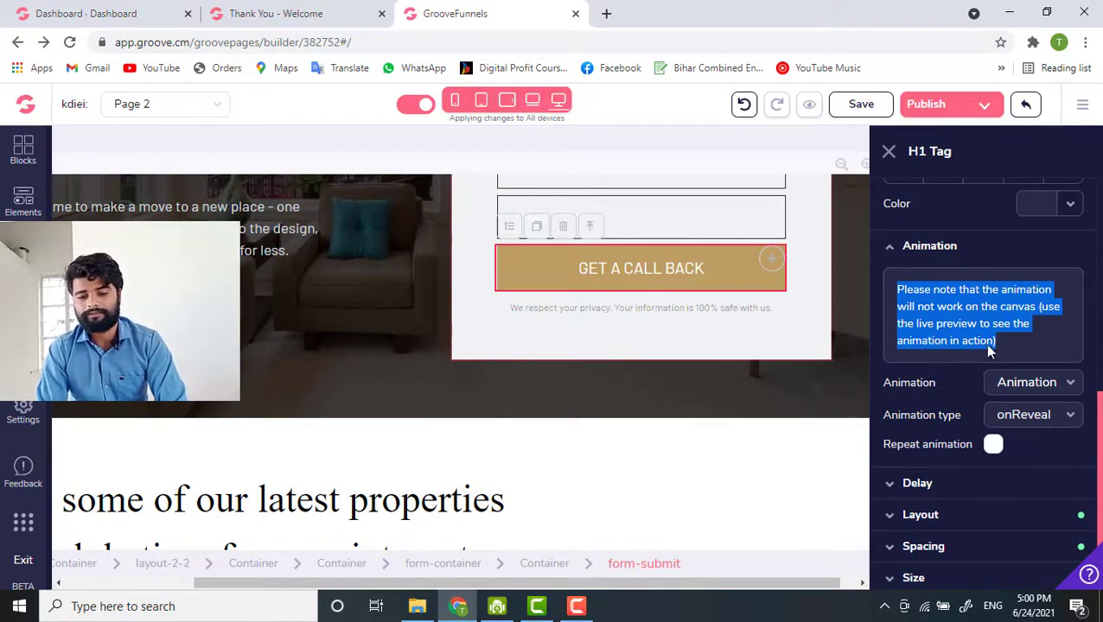
left_click(588, 350)
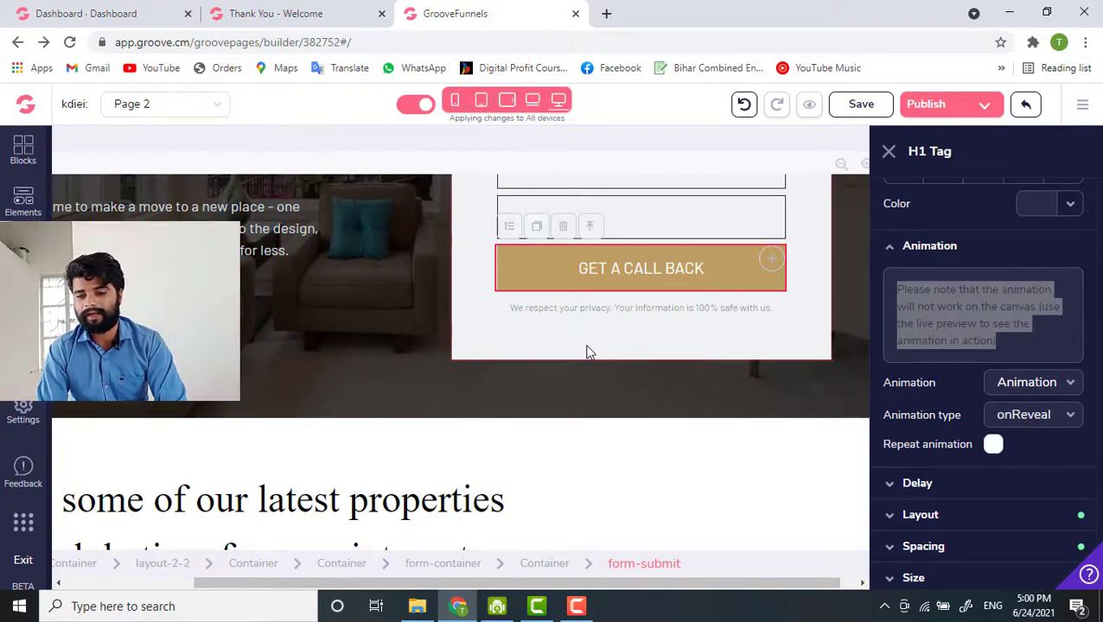
Examine the complete list of animations and the animation type options without changing either, and collapse the Animation settings.
left_click(1055, 383)
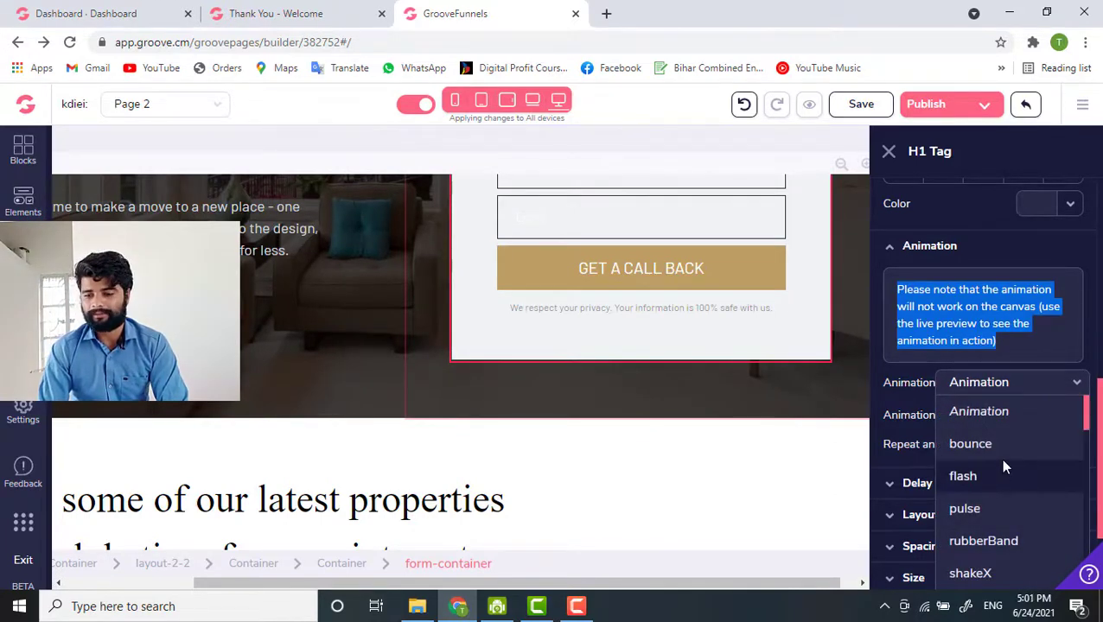
scroll(1000, 453, "down", 1)
scroll(994, 521, "down", 5)
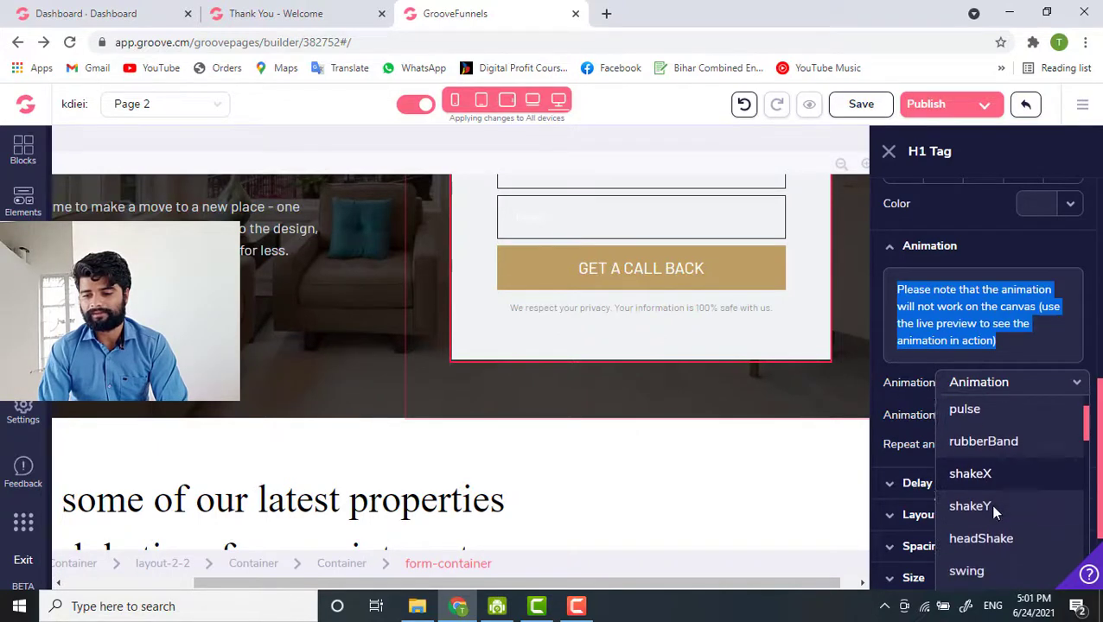
scroll(1030, 496, "down", 15)
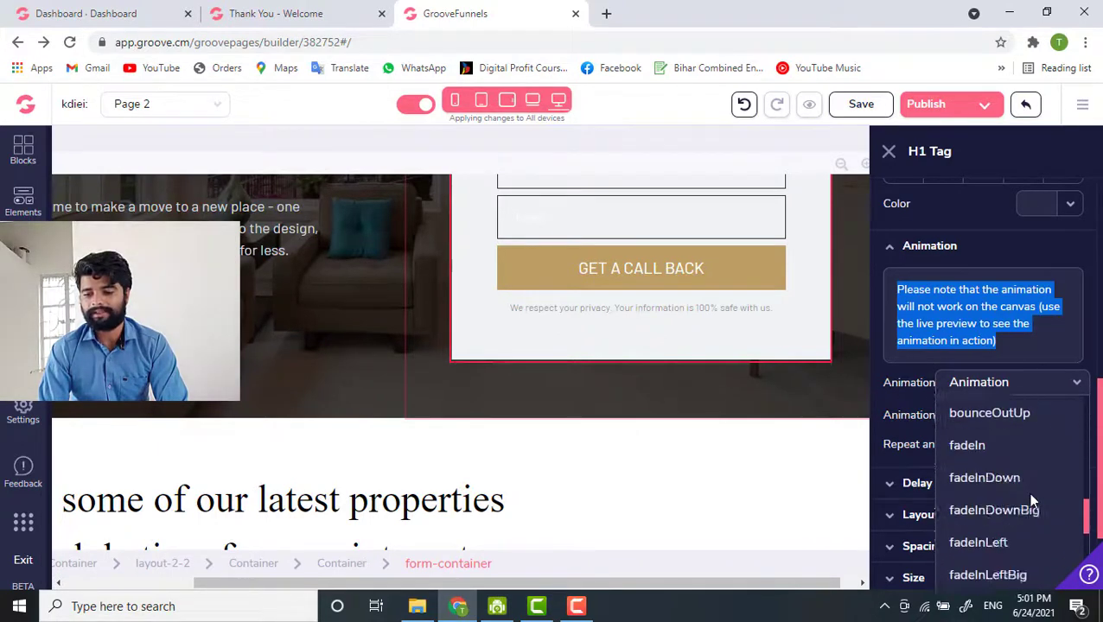
scroll(1030, 495, "down", 20)
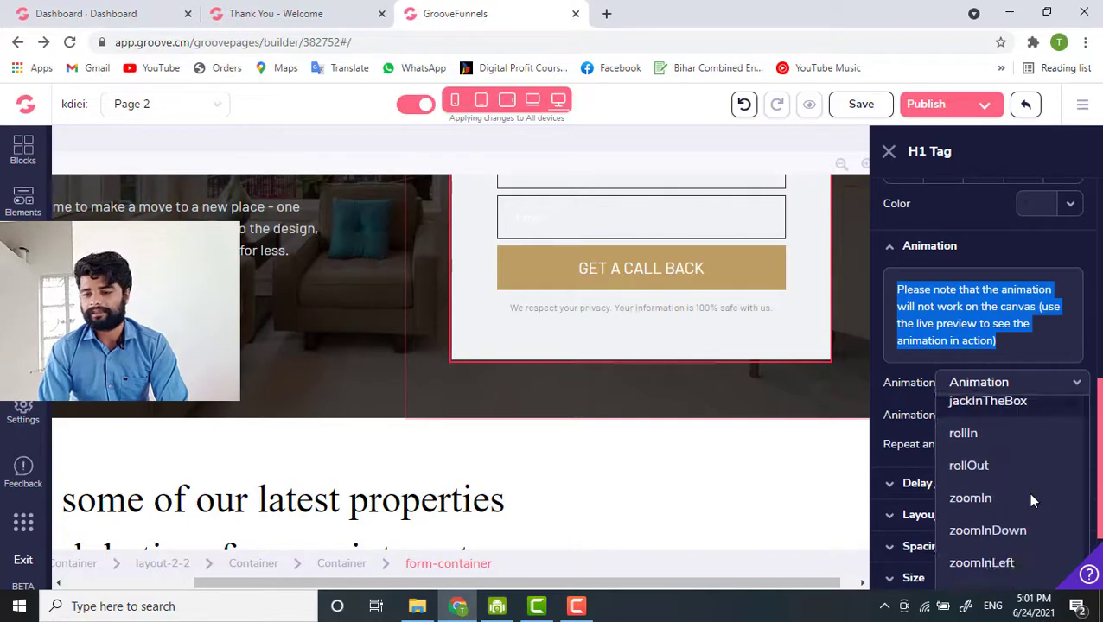
scroll(1034, 497, "down", 2)
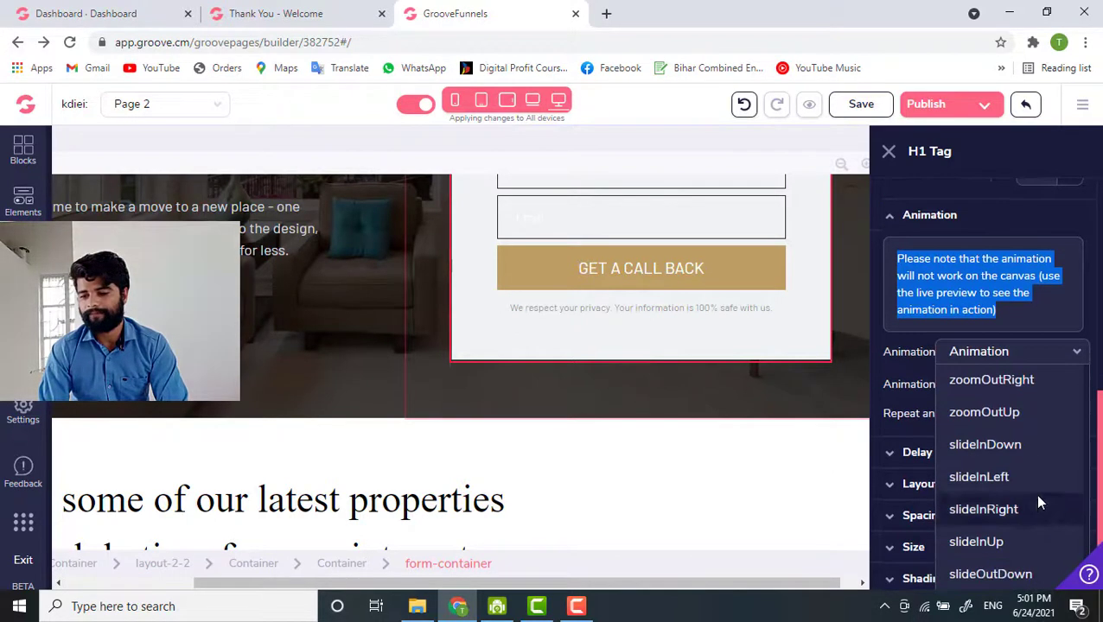
left_click(1078, 352)
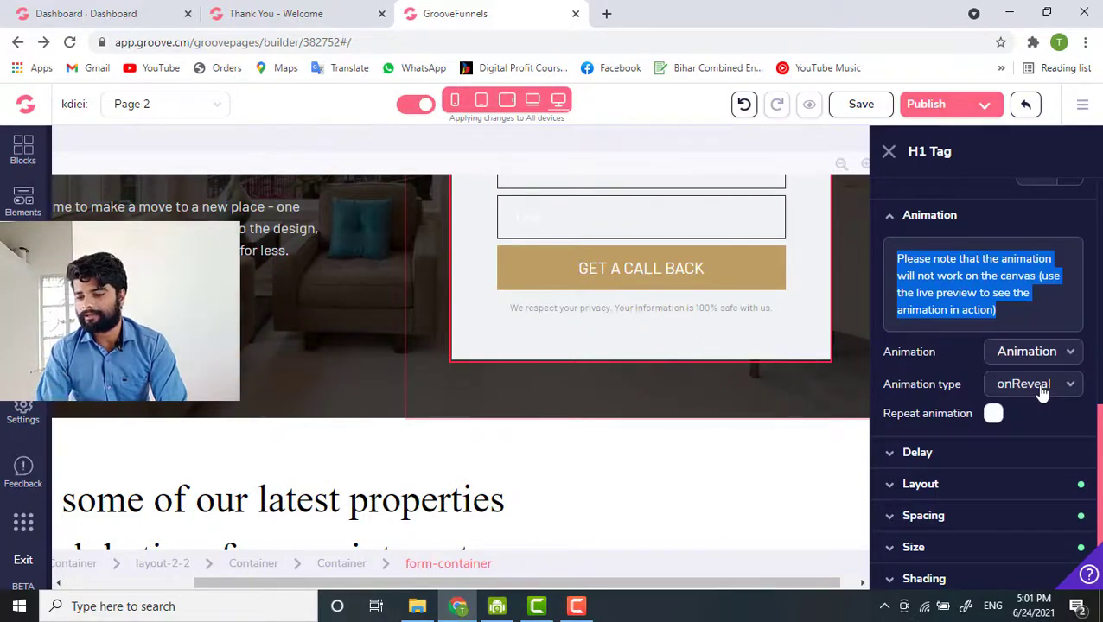
left_click(1041, 388)
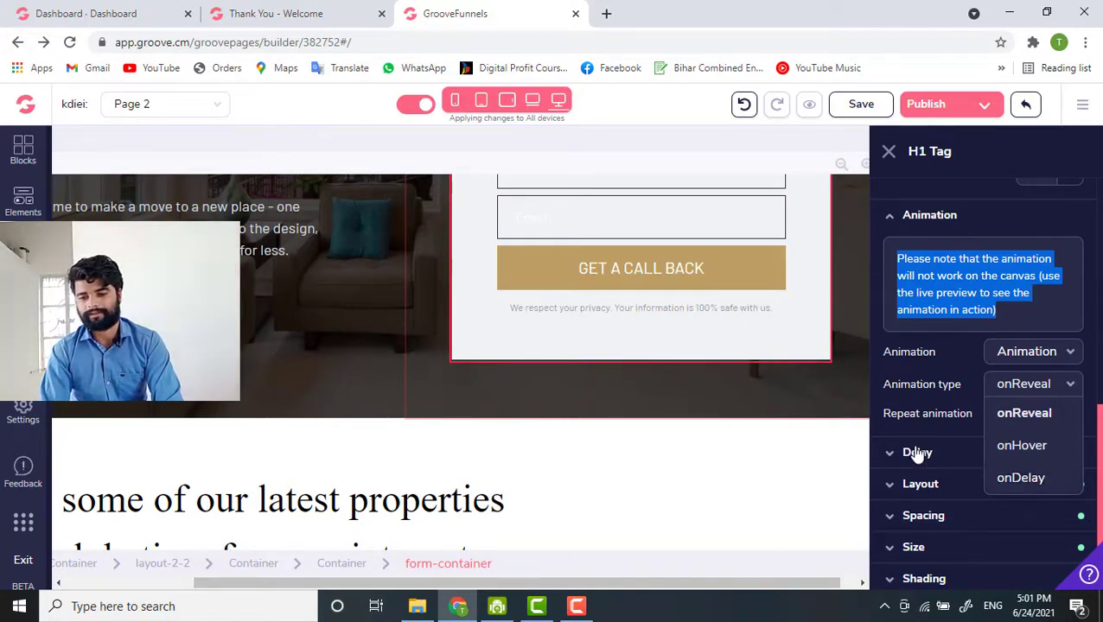
scroll(922, 454, "down", 1)
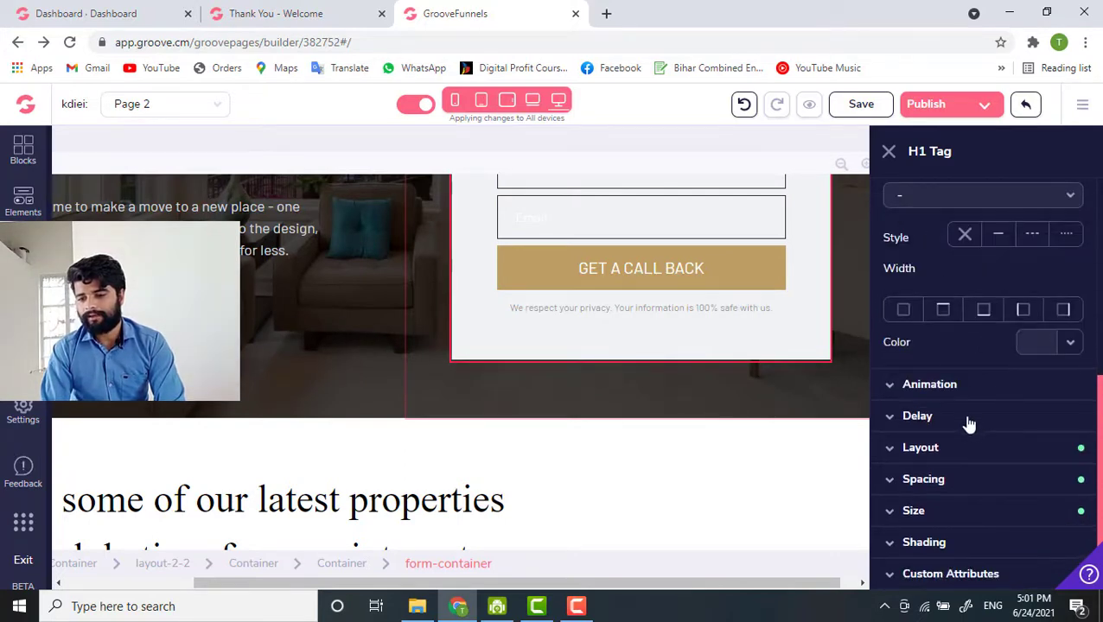
Expand the Delay and Layout settings and examine the delay, display, direction, alignment and Z-index options.
left_click(920, 419)
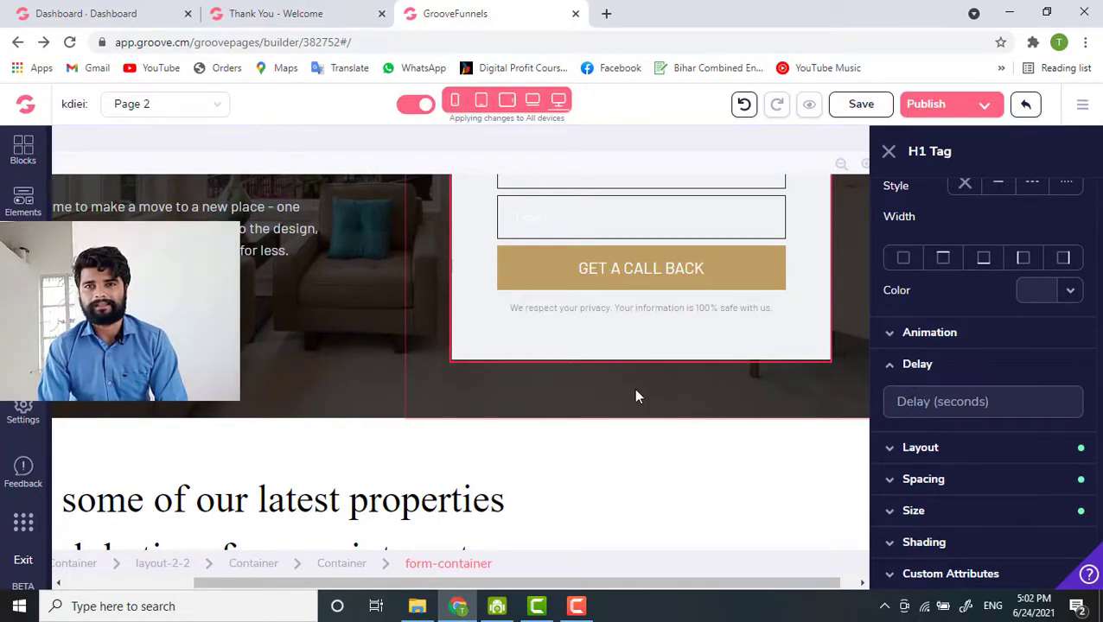
left_click(920, 449)
scroll(912, 508, "down", 3)
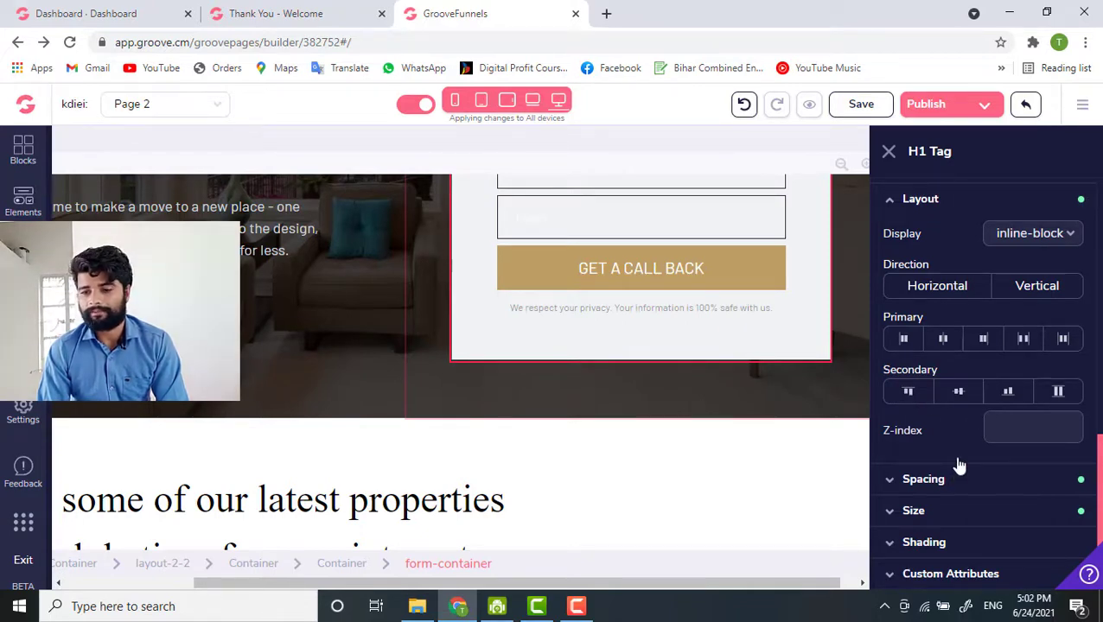
scroll(931, 406, "up", 1)
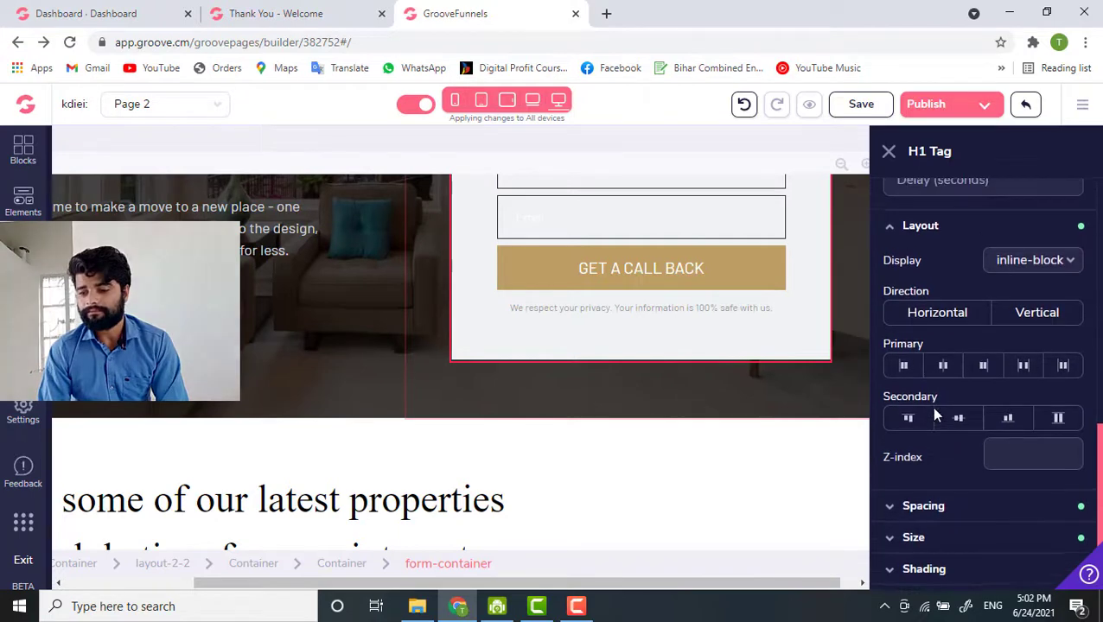
scroll(931, 407, "down", 1)
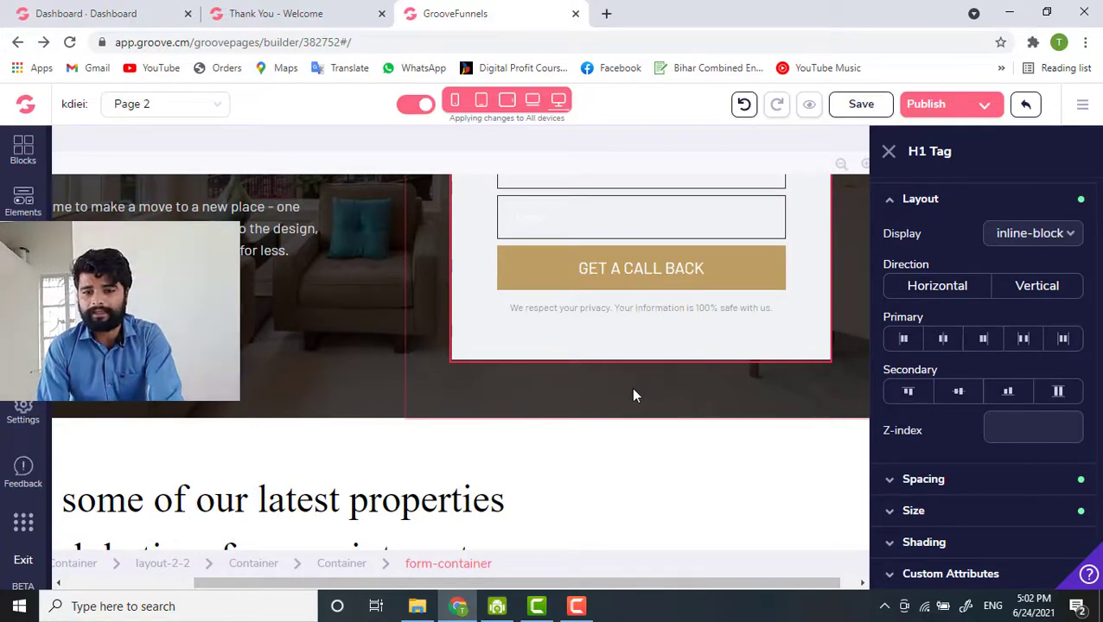
View the property cards on Page 2, and expand the Spacing settings to examine margin and padding.
scroll(393, 505, "down", 3)
scroll(394, 504, "down", 3)
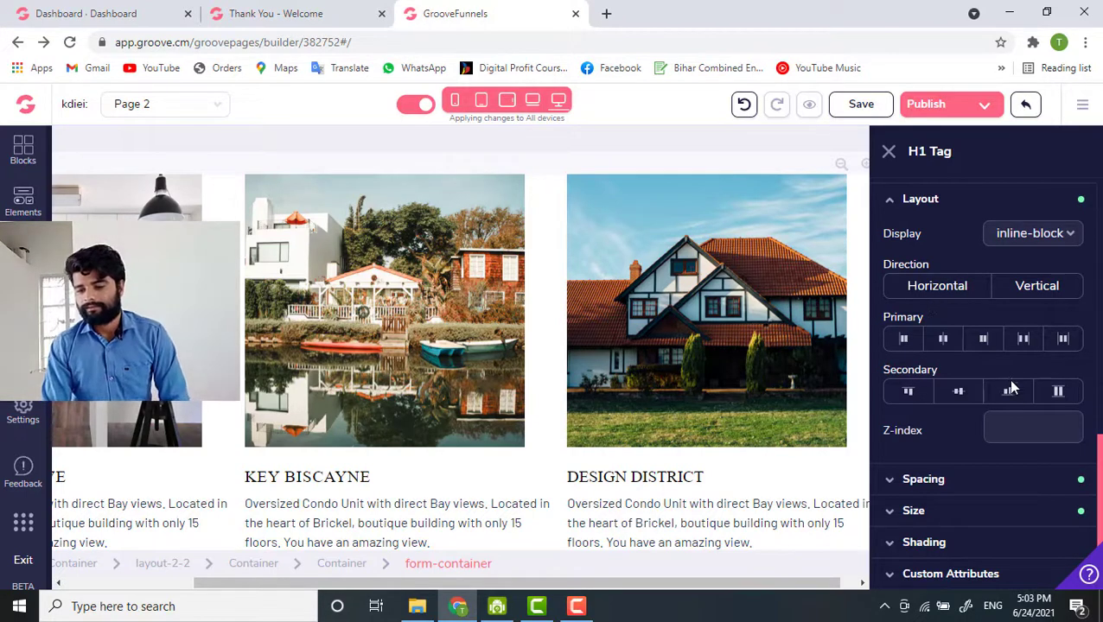
left_click(943, 485)
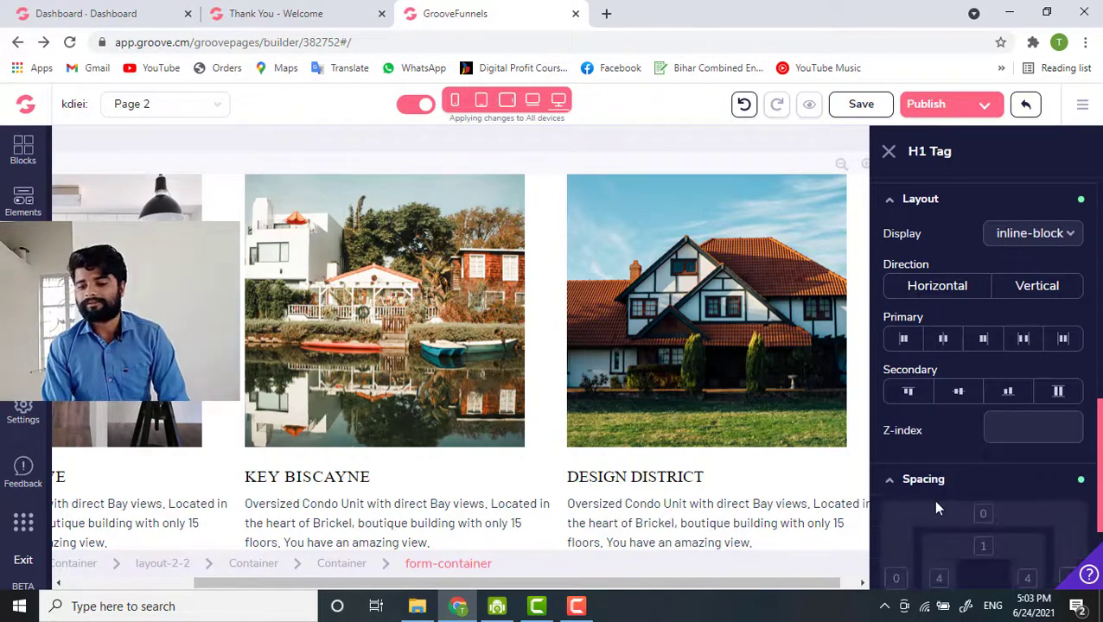
scroll(936, 508, "down", 2)
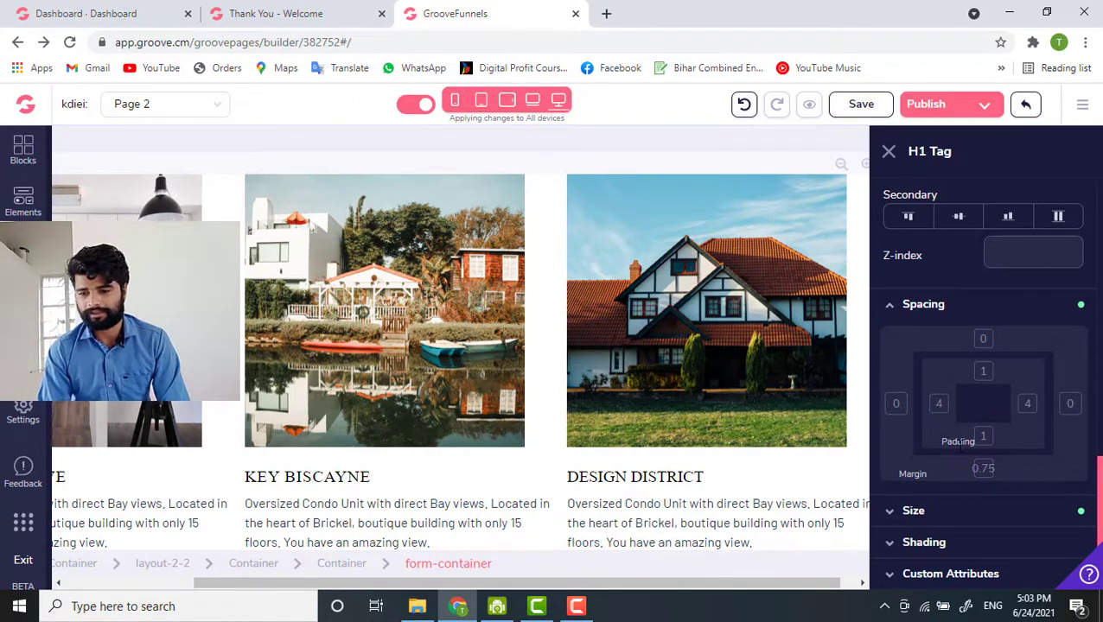
Expand the Size settings and examine the available width units, leaving the width unit unchanged.
left_click(951, 519)
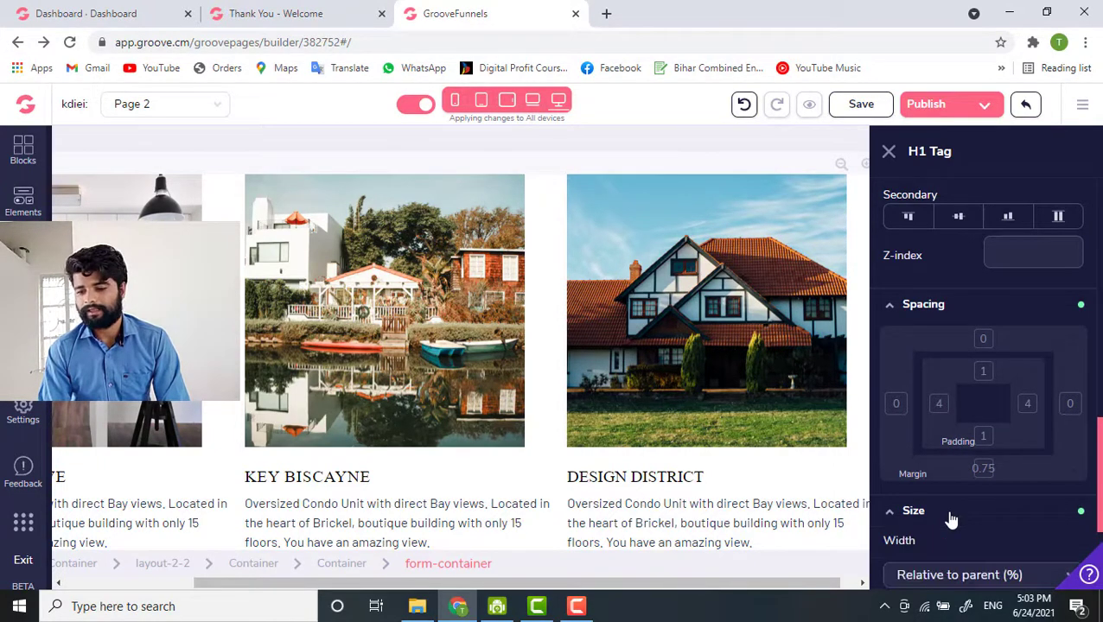
scroll(951, 519, "down", 2)
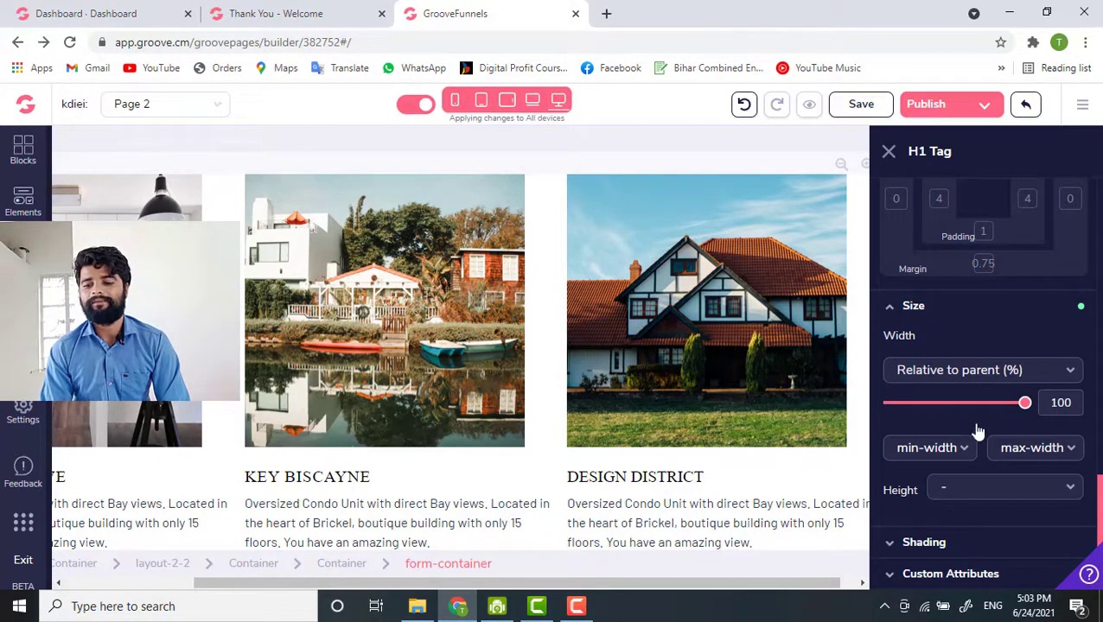
left_click(980, 371)
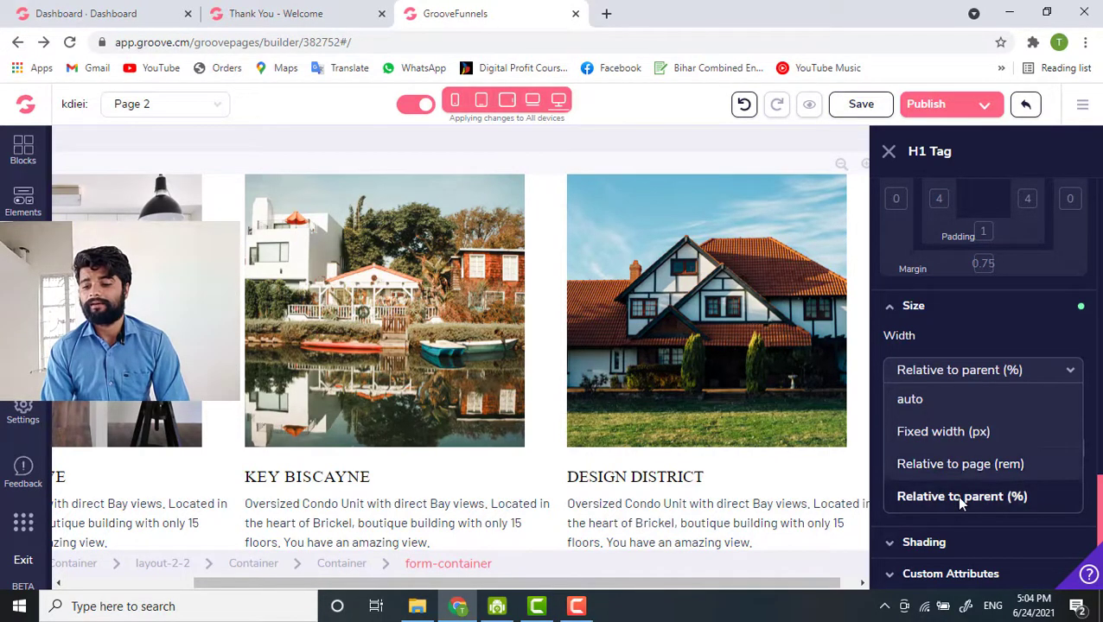
left_click(958, 374)
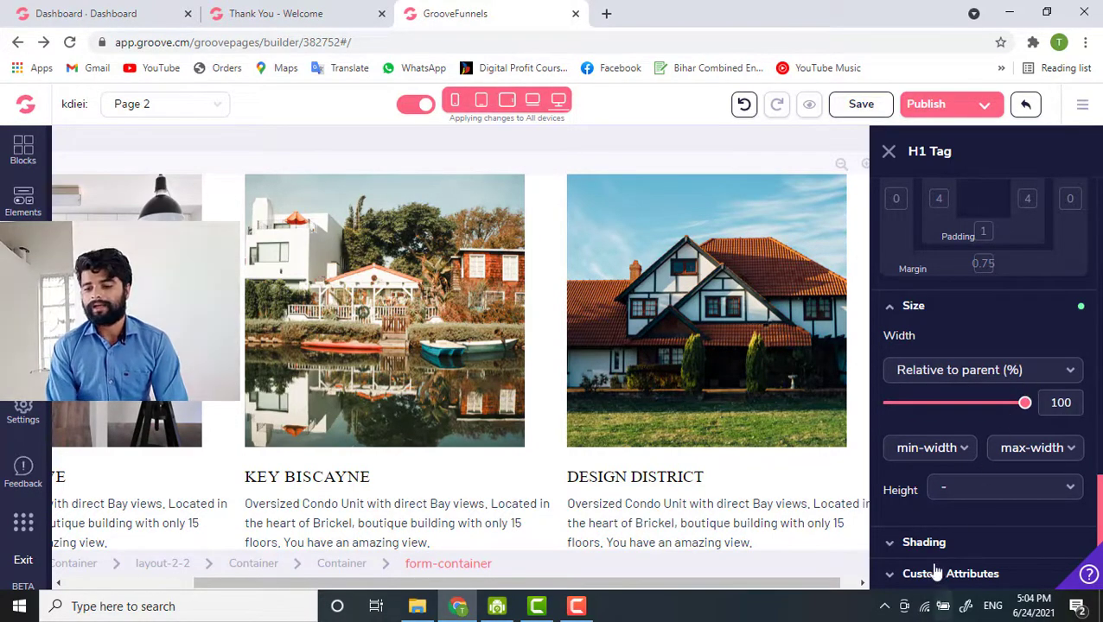
Expand the Shading settings, select the KEY BISCAYNE image, and examine the shadow options without choosing one.
left_click(923, 542)
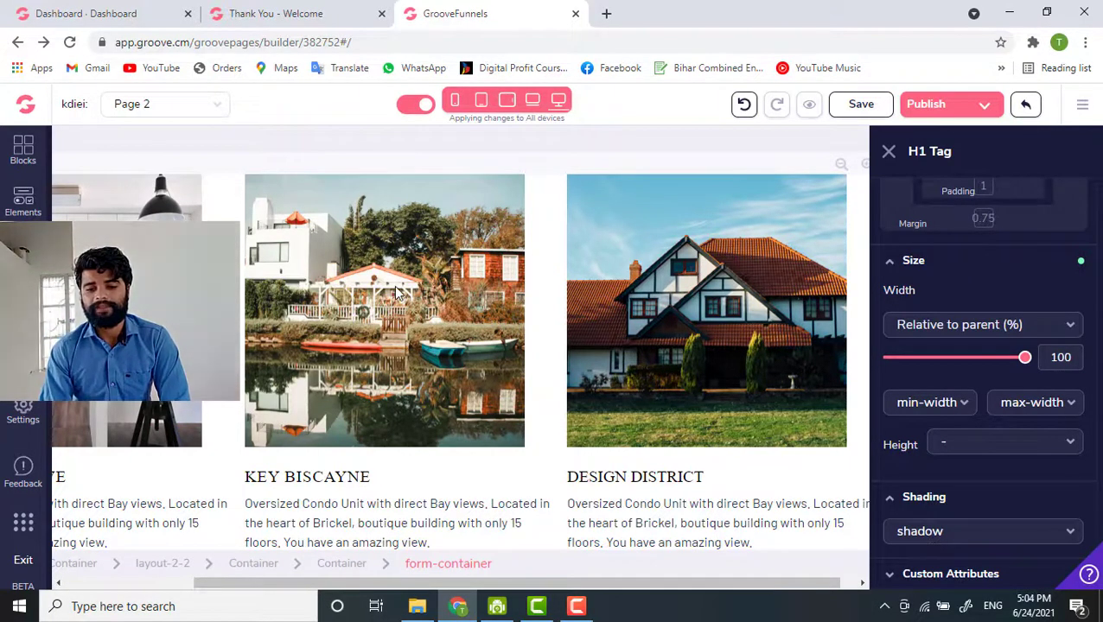
left_click(389, 322)
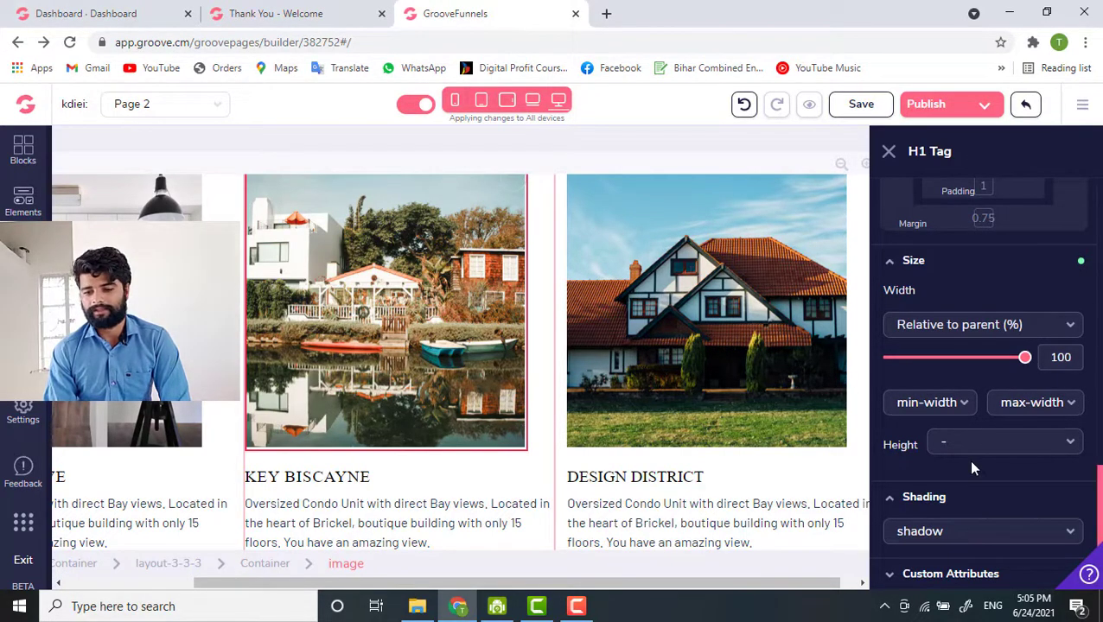
left_click(962, 531)
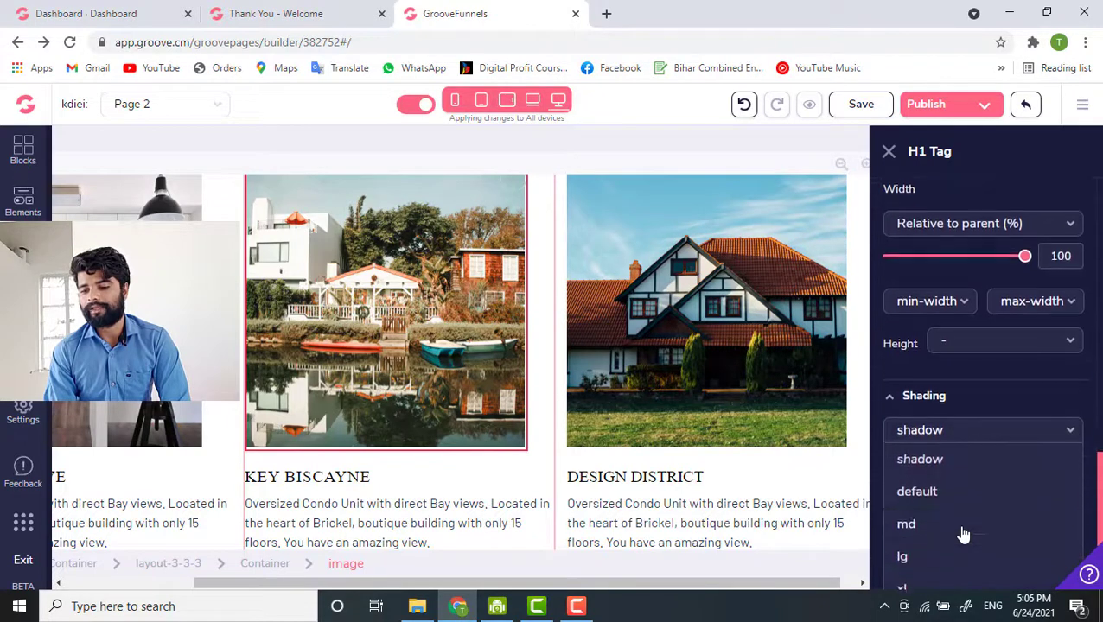
scroll(961, 531, "down", 2)
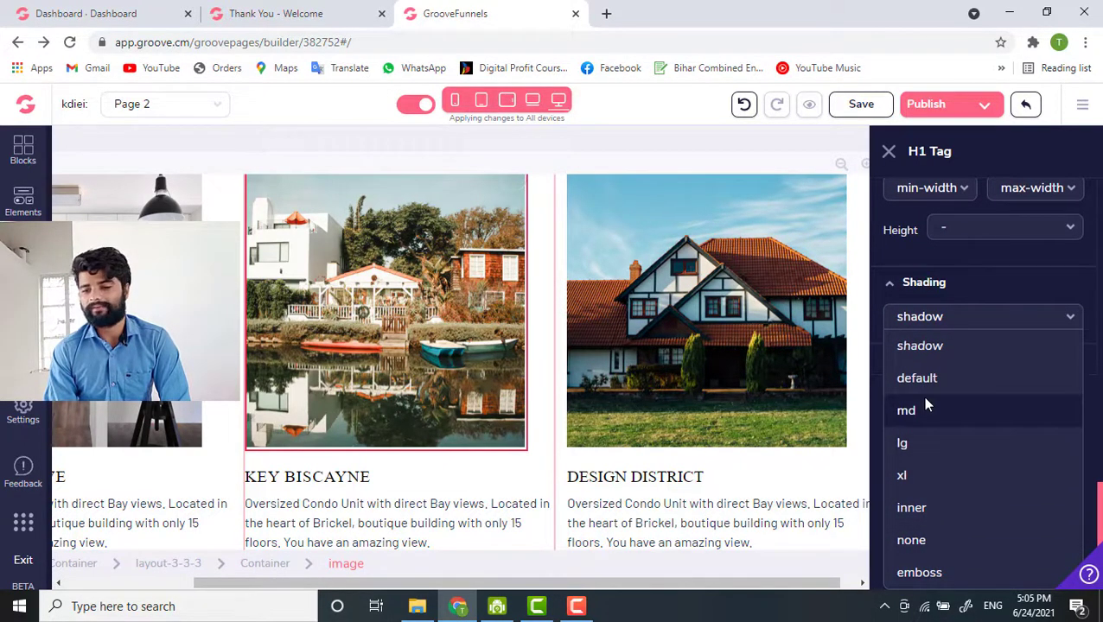
left_click(945, 325)
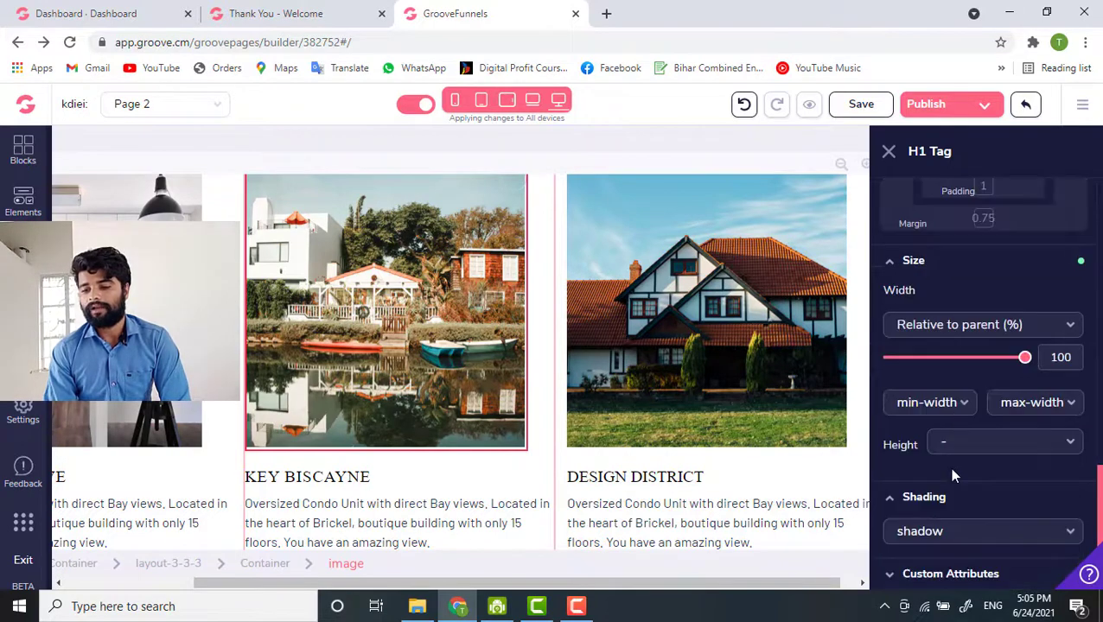
Expand the Custom Attributes settings to examine the ID, CLASS and Custom CSS fields, and review the other style sections.
left_click(948, 575)
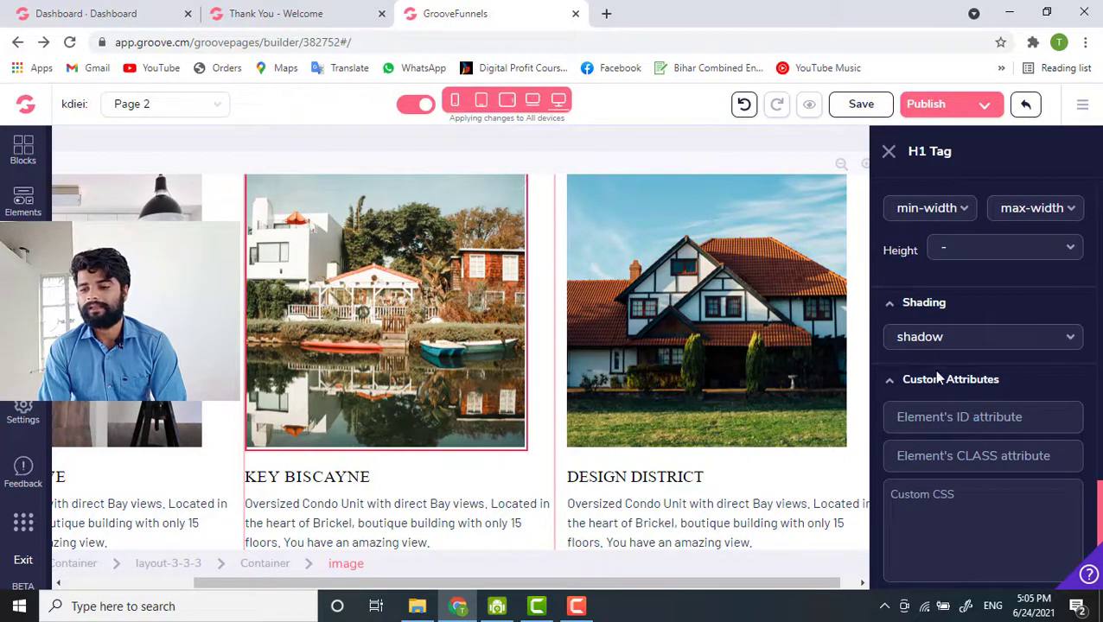
scroll(935, 373, "up", 6)
scroll(936, 373, "up", 6)
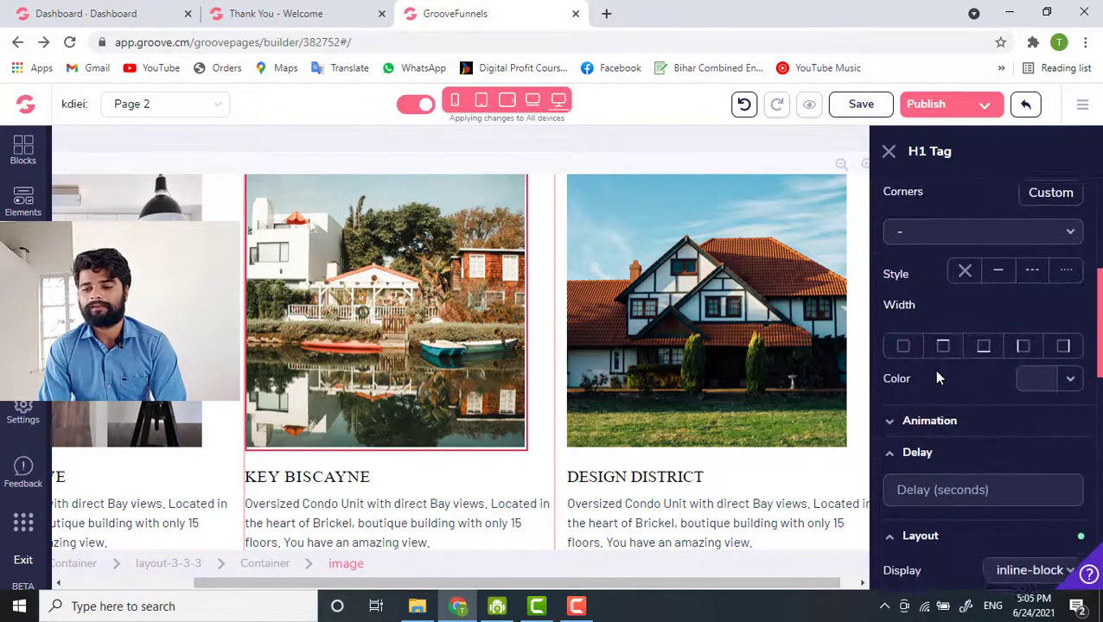
scroll(937, 377, "down", 3)
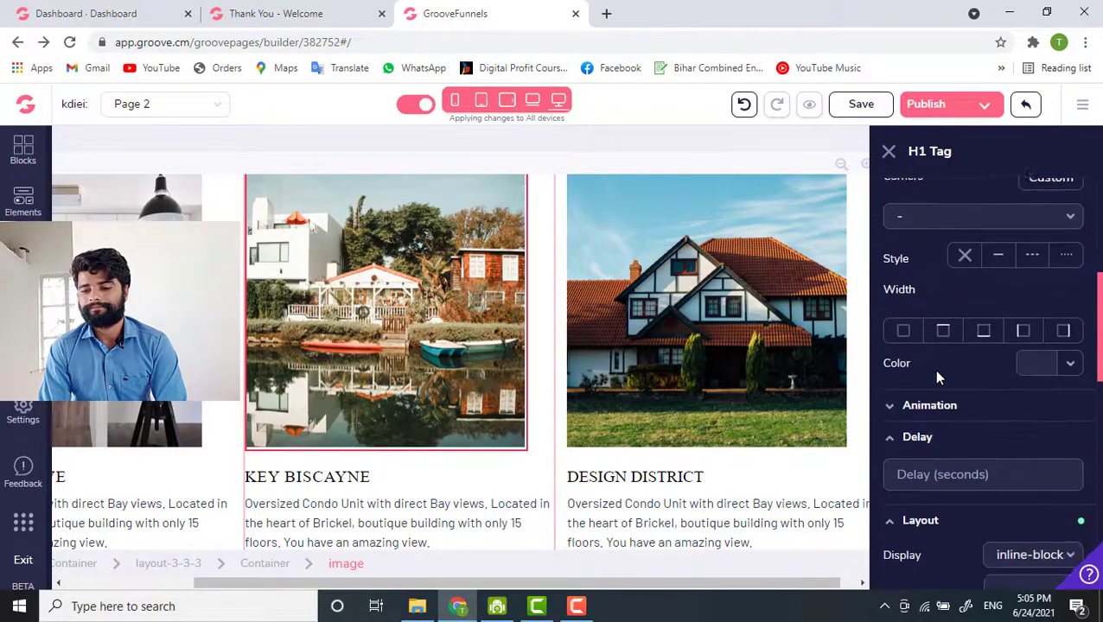
scroll(937, 378, "up", 4)
scroll(938, 377, "down", 8)
scroll(937, 377, "down", 5)
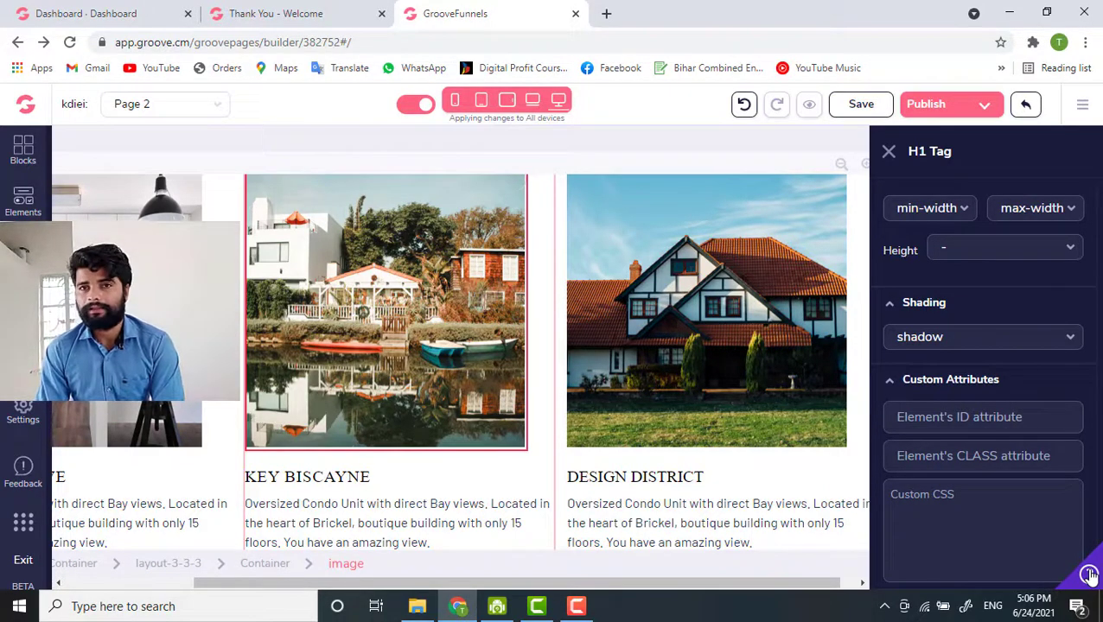
Open the support help widget and examine its contact form down to the send option.
left_click(1088, 575)
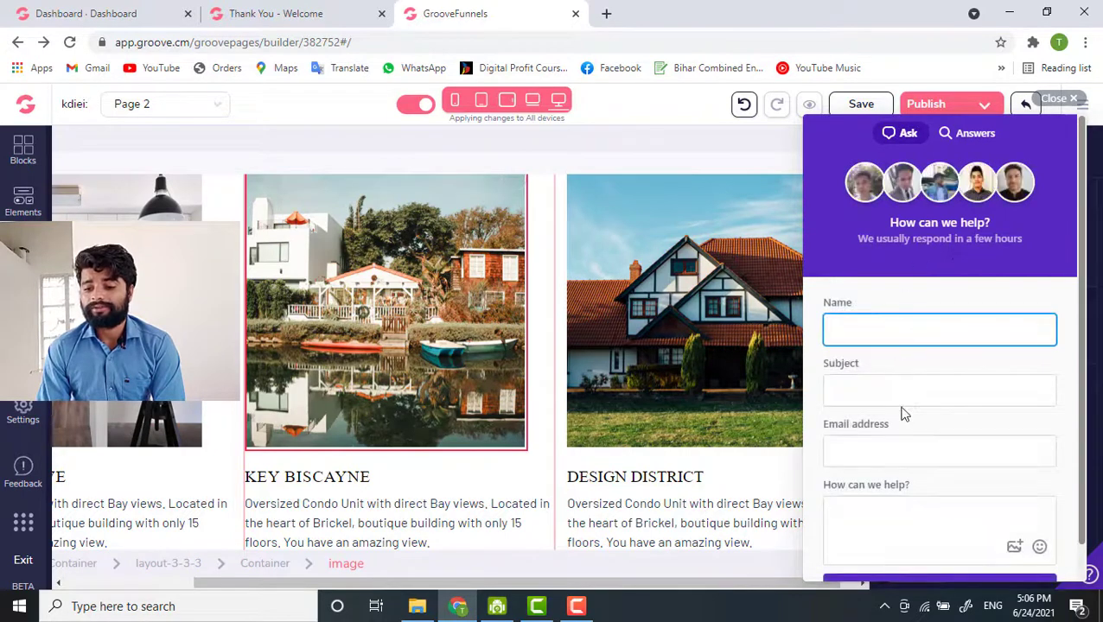
scroll(903, 413, "down", 1)
scroll(903, 413, "up", 1)
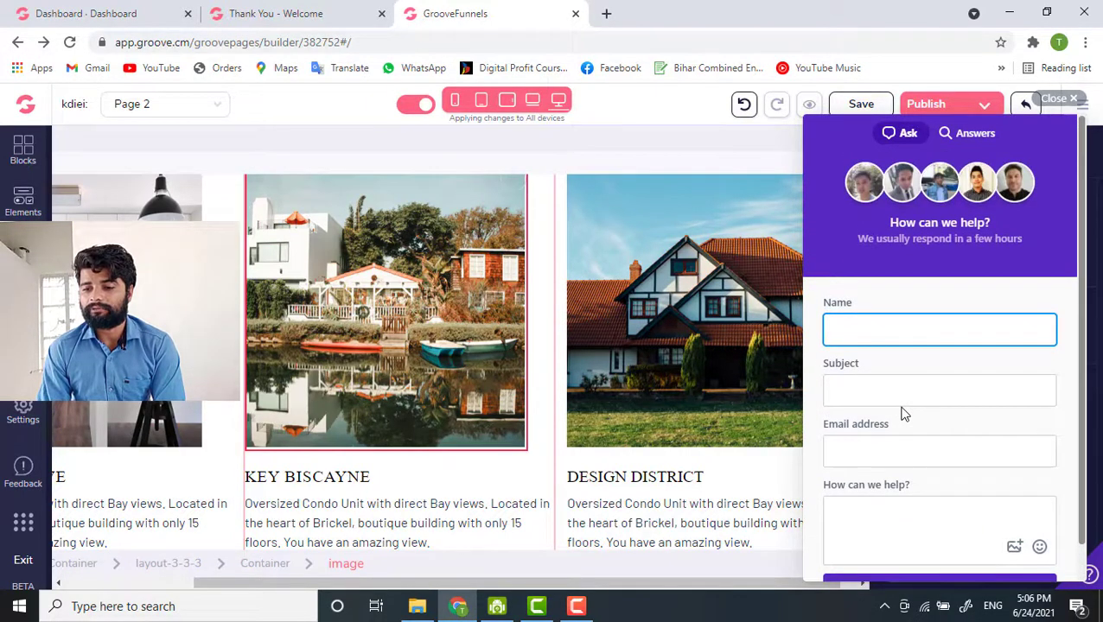
scroll(903, 413, "down", 1)
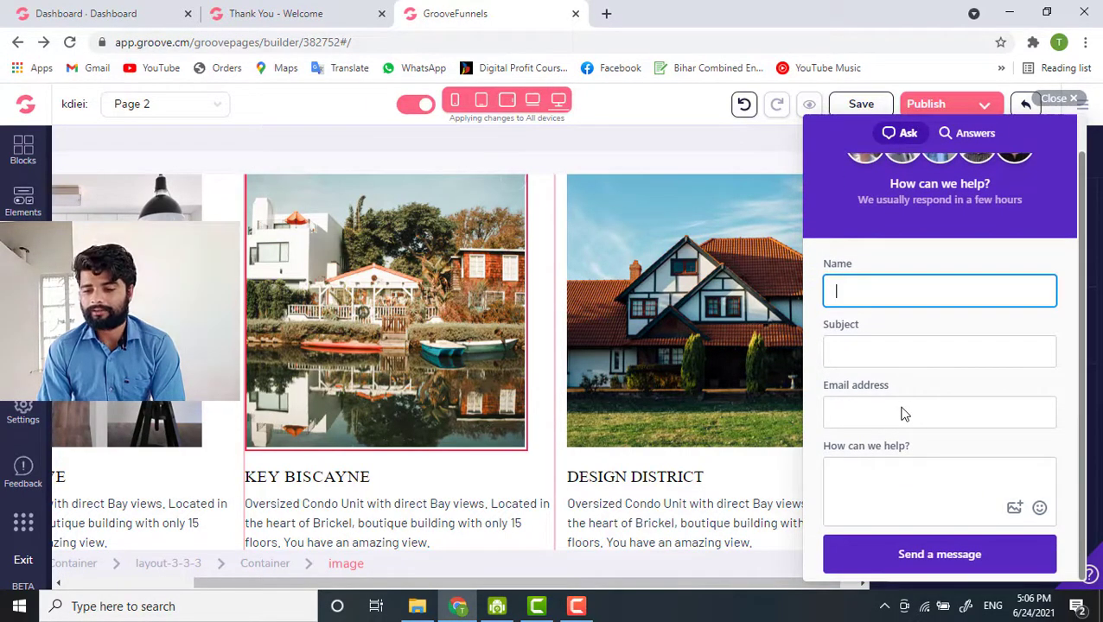